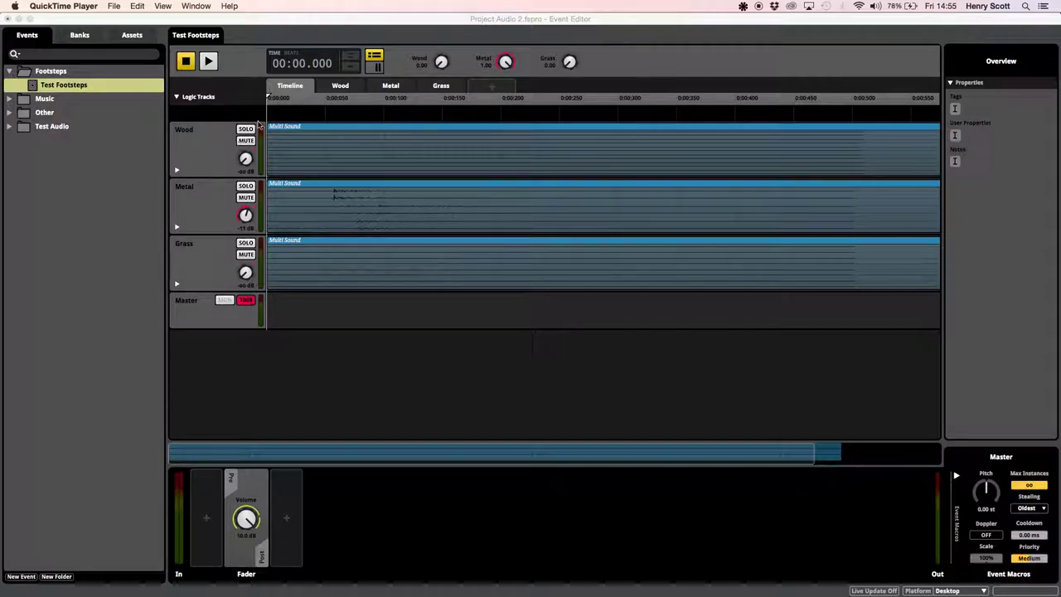
# Review the Wood multi sound's playlist of FS.Concrete1–6 footstep clips
pyautogui.click(315, 133)
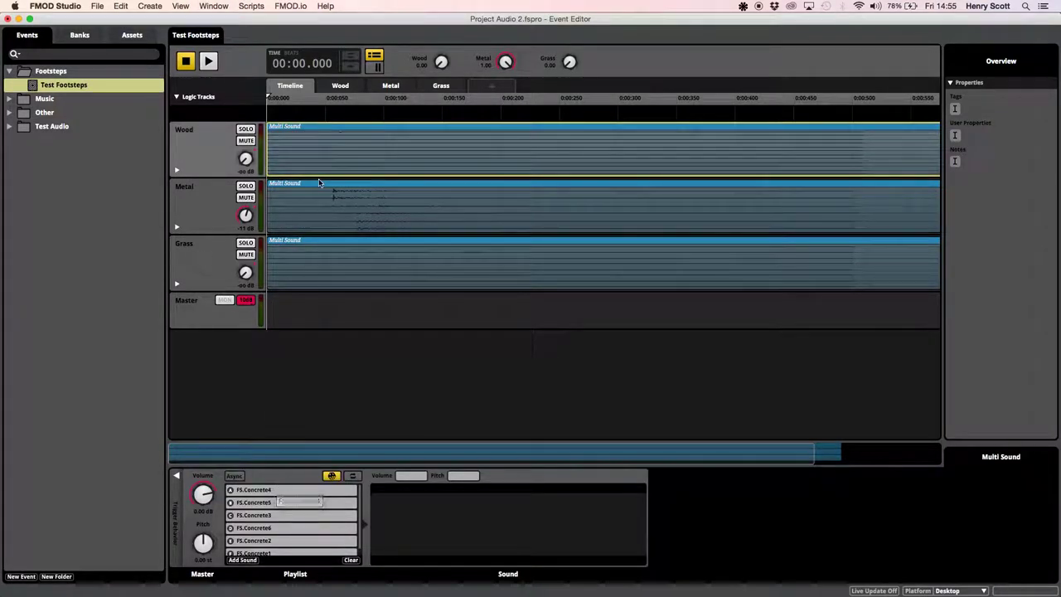
pyautogui.hscroll(5, 511, 207)
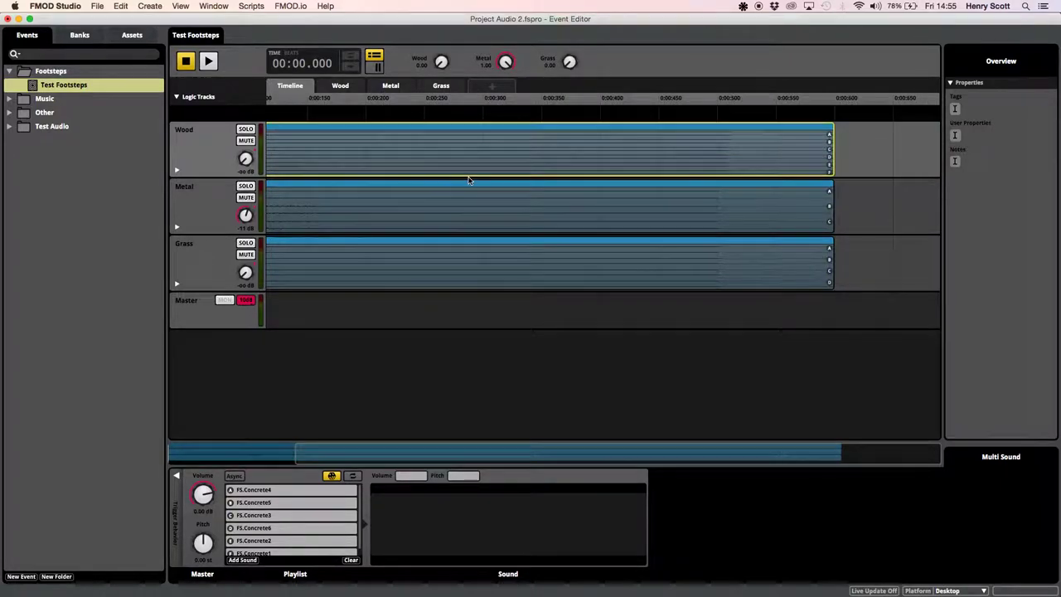
pyautogui.hscroll(-6, 466, 177)
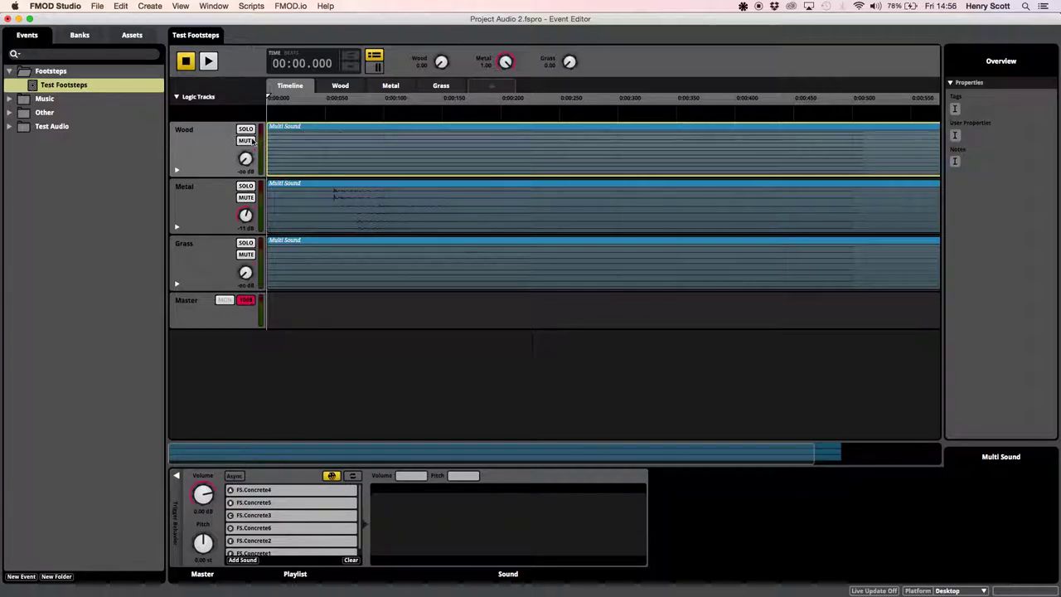
pyautogui.click(202, 147)
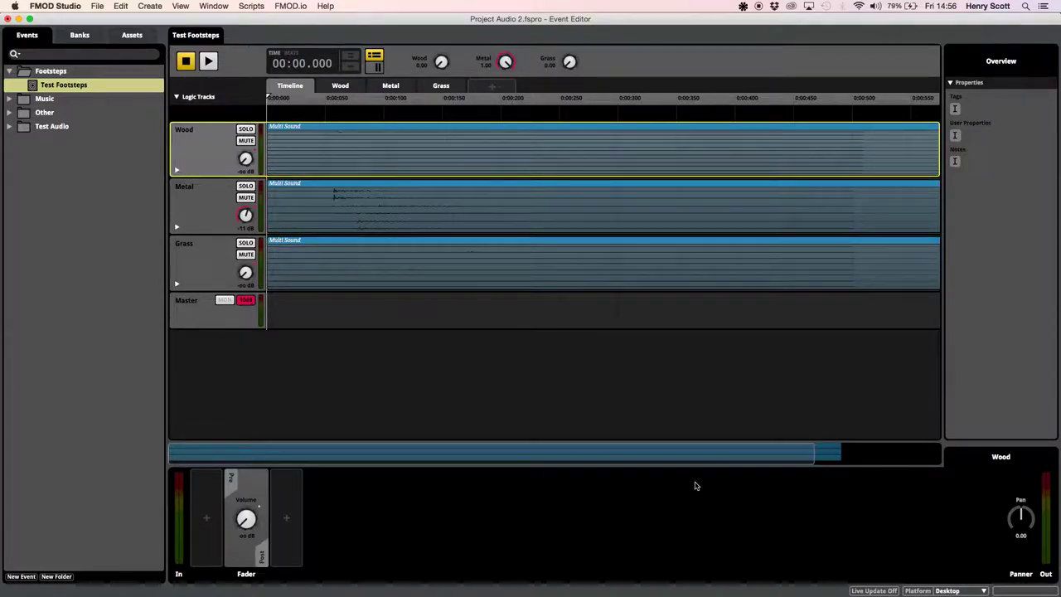
pyautogui.rightClick(290, 518)
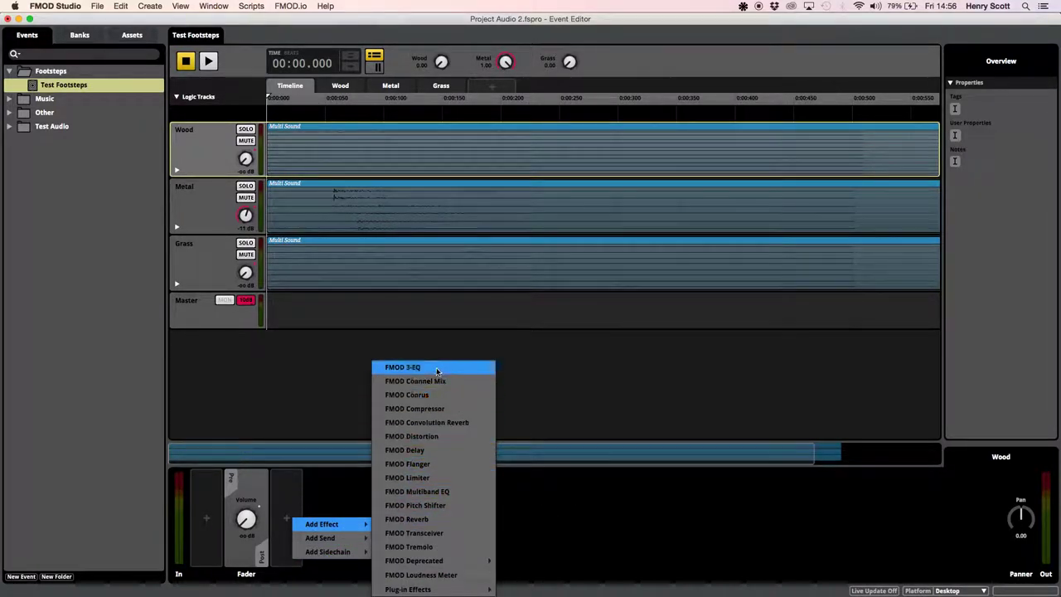
pyautogui.click(621, 512)
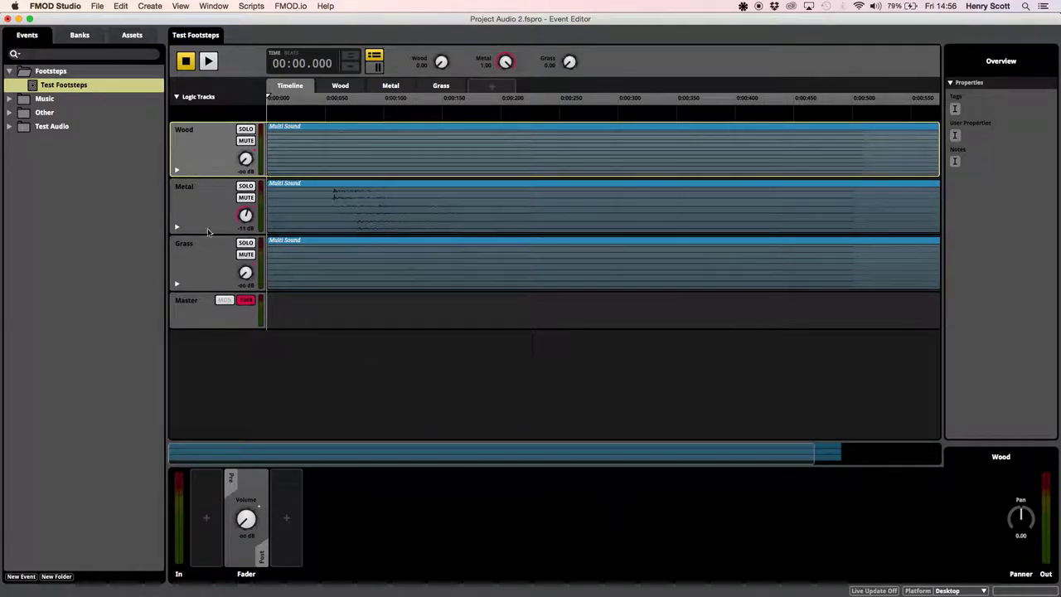
pyautogui.click(203, 322)
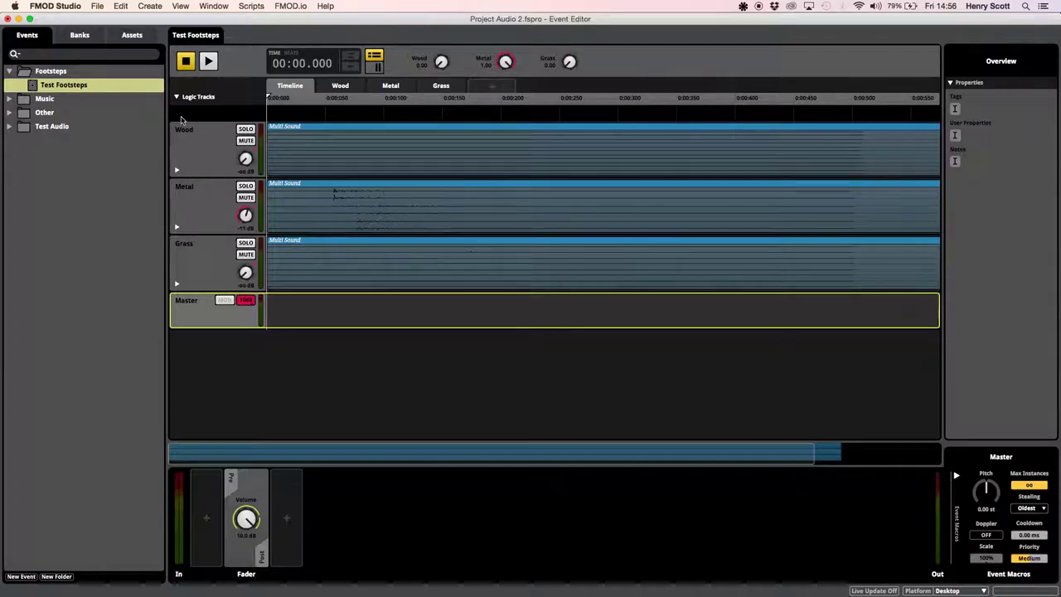
# Select the Wood and Metal tracks, then the event's Master track to show its macros
pyautogui.click(204, 144)
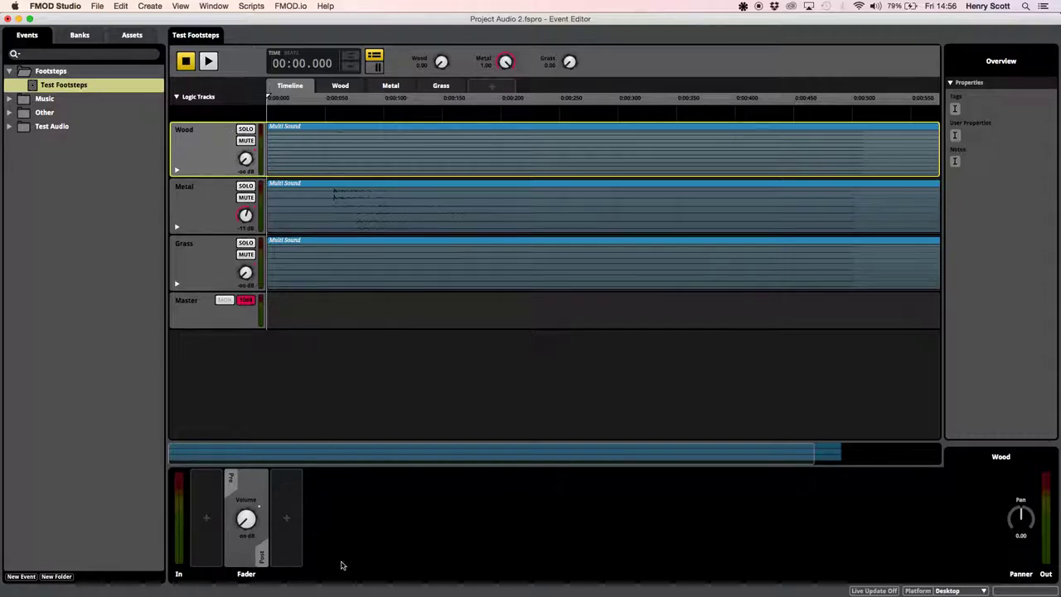
pyautogui.click(203, 195)
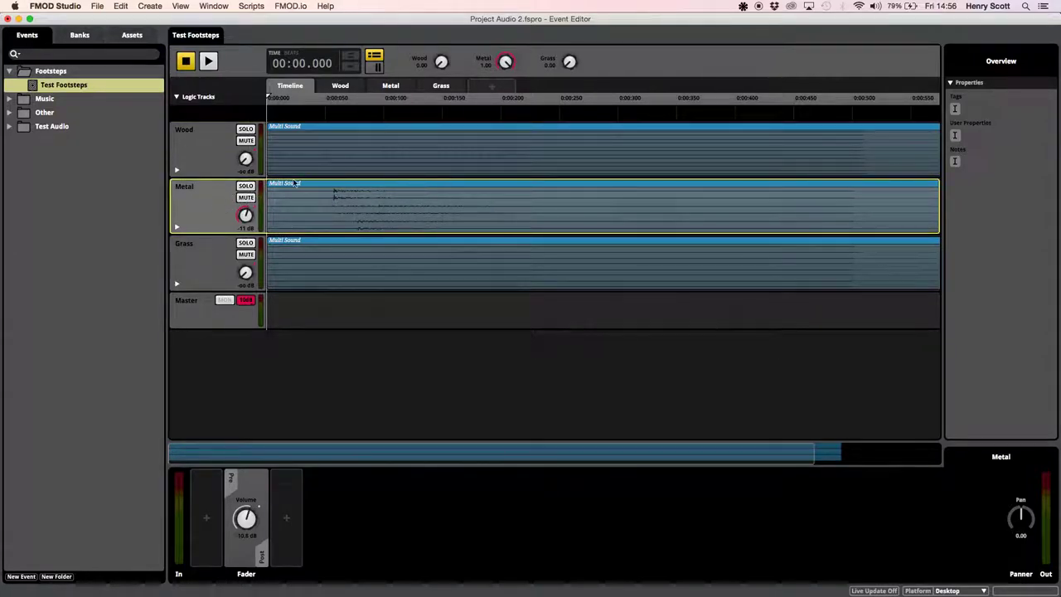
pyautogui.click(199, 152)
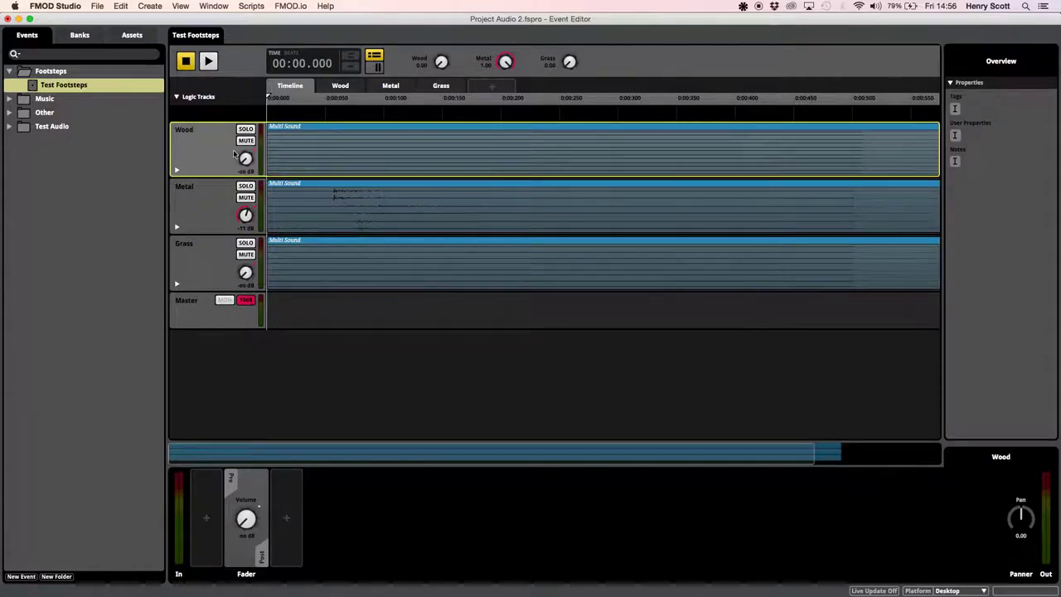
pyautogui.click(205, 306)
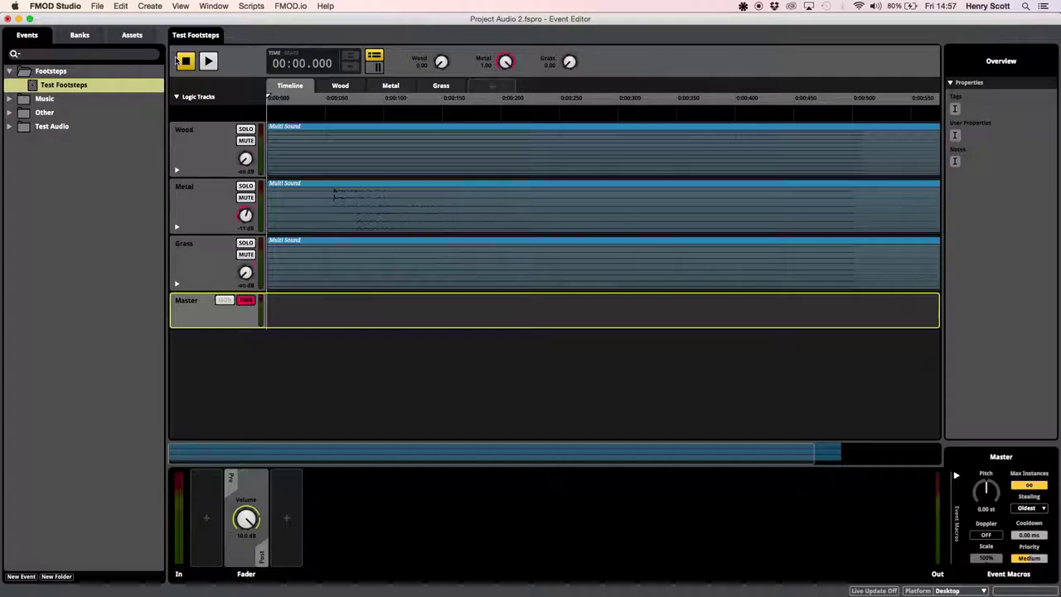
# Switch to the Mixer and briefly select Footsteps/Test Footsteps in the routing list
pyautogui.click(213, 7)
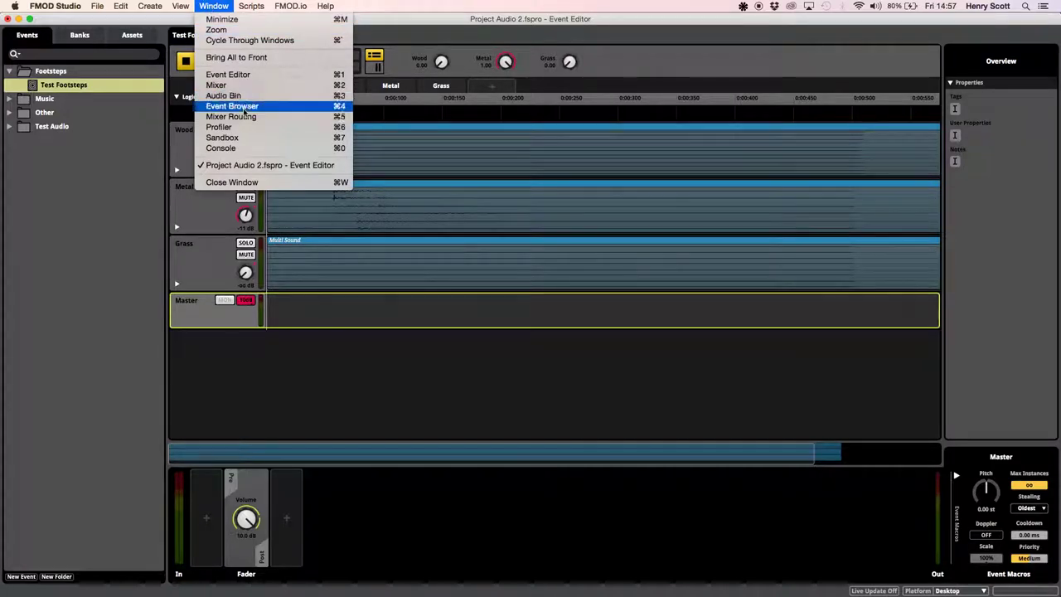
pyautogui.click(217, 85)
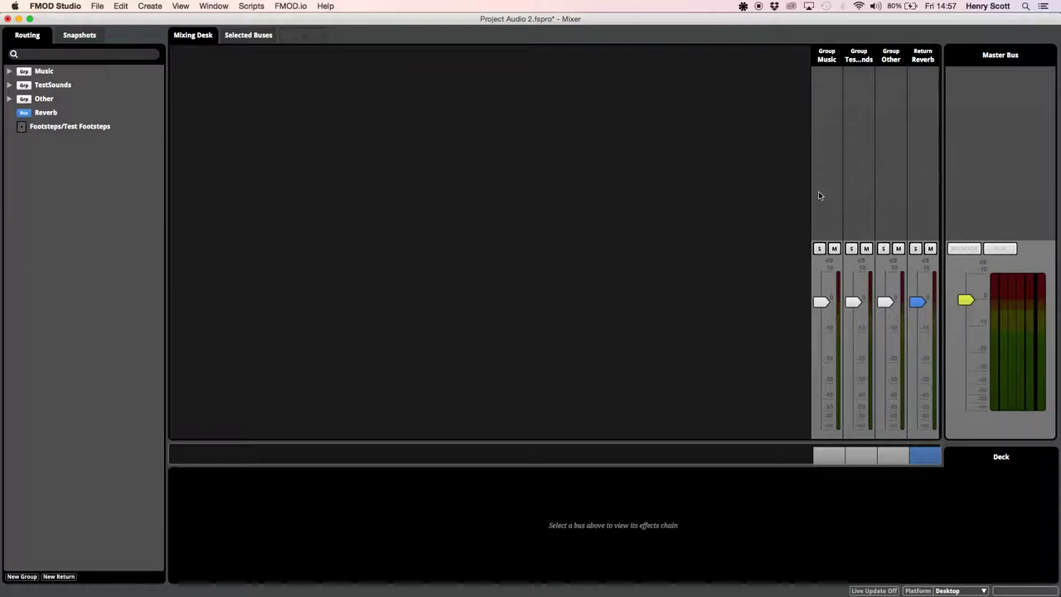
pyautogui.click(58, 126)
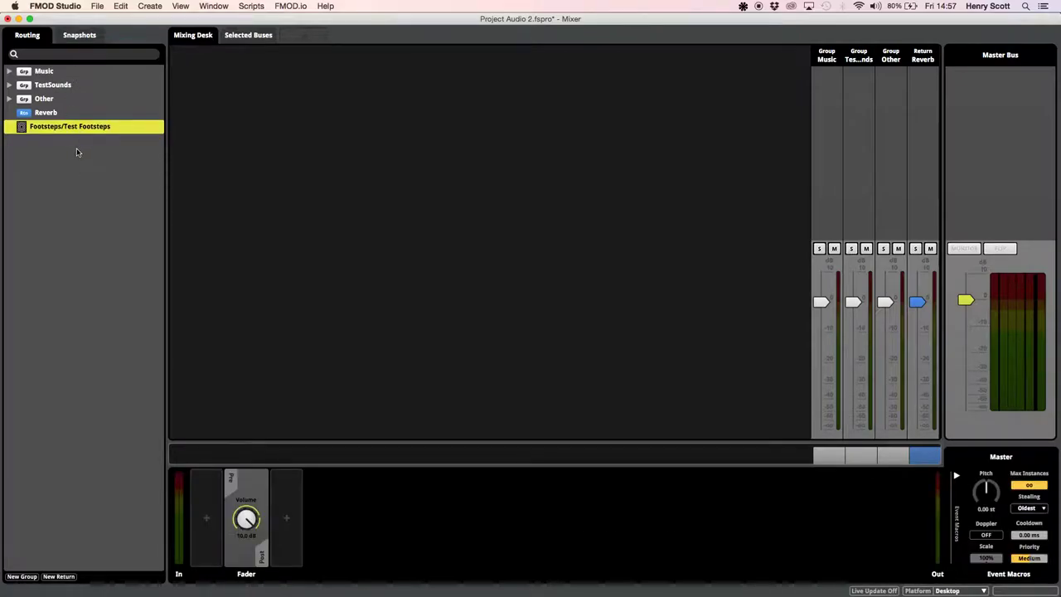
pyautogui.click(41, 136)
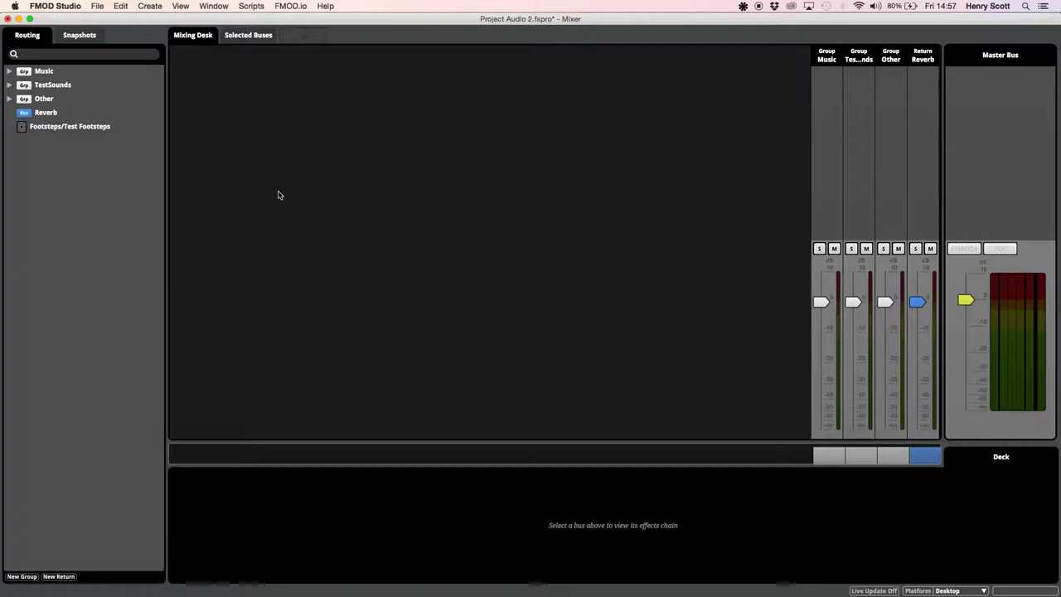
# Add a group bus named PlayerSounds and drag Footsteps/Test Footsteps into it
pyautogui.rightClick(39, 168)
pyautogui.click(70, 176)
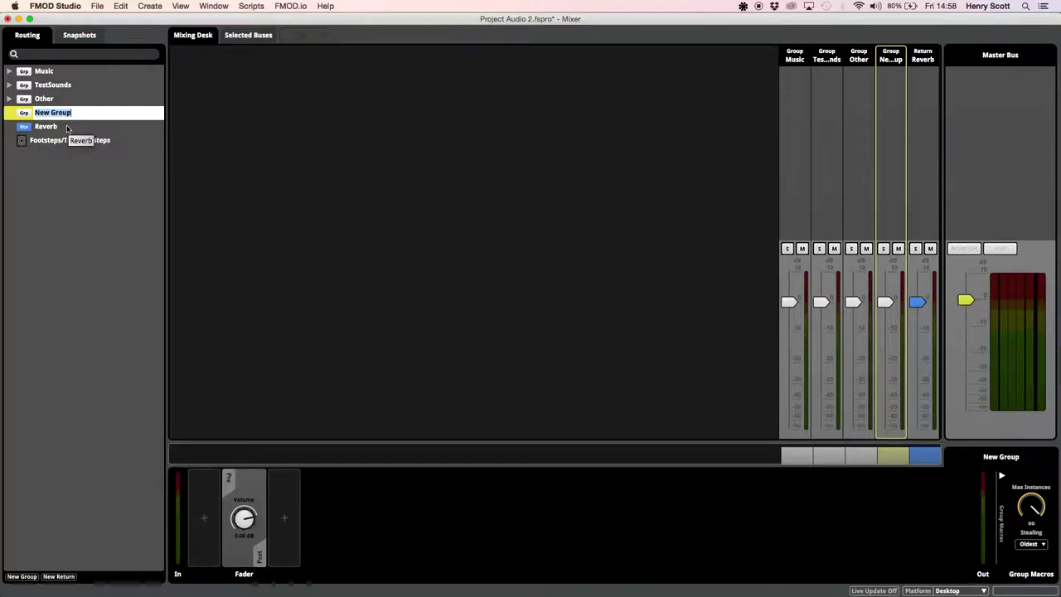
pyautogui.write('PlayerSounds')
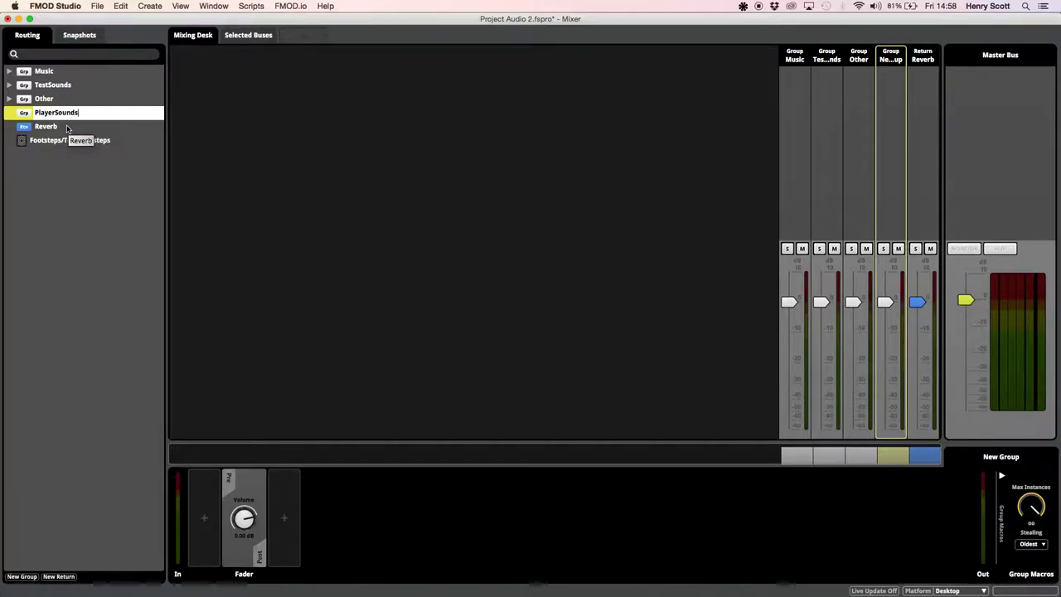
pyautogui.press('Return')
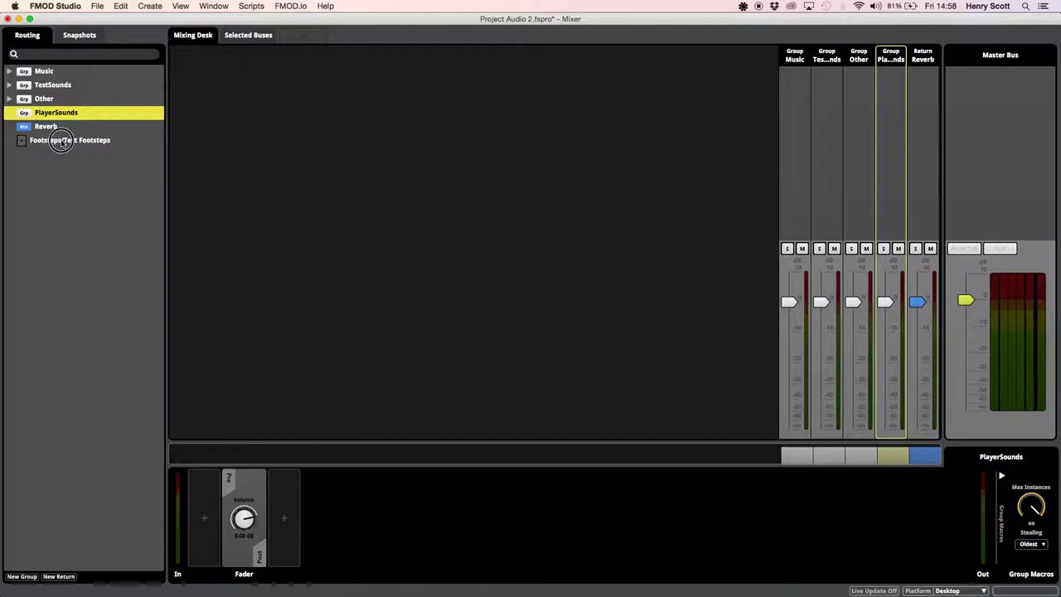
pyautogui.moveTo(62, 142); pyautogui.dragTo(35, 114)
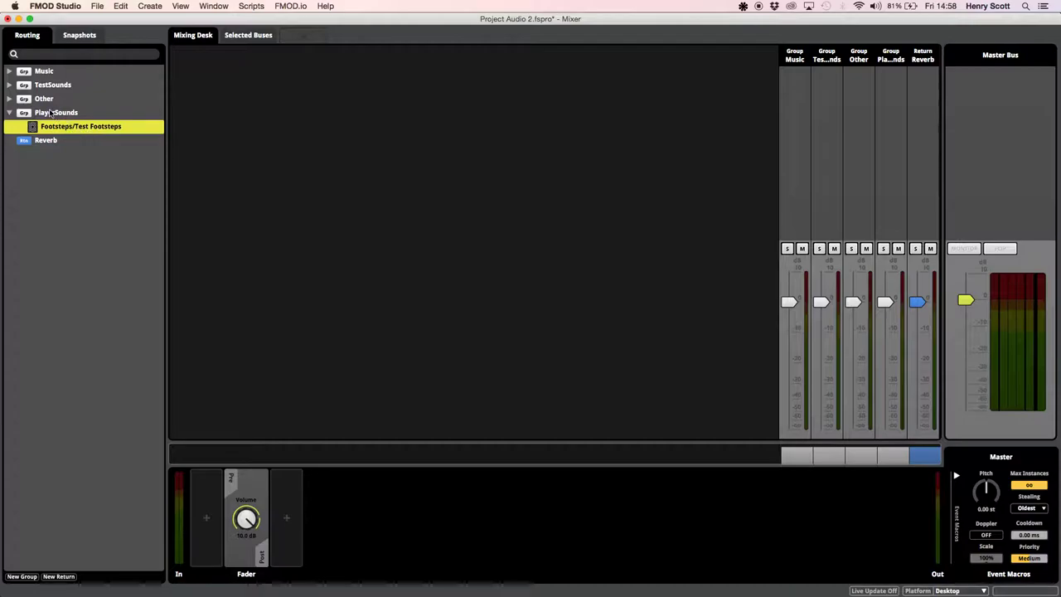
pyautogui.click(51, 114)
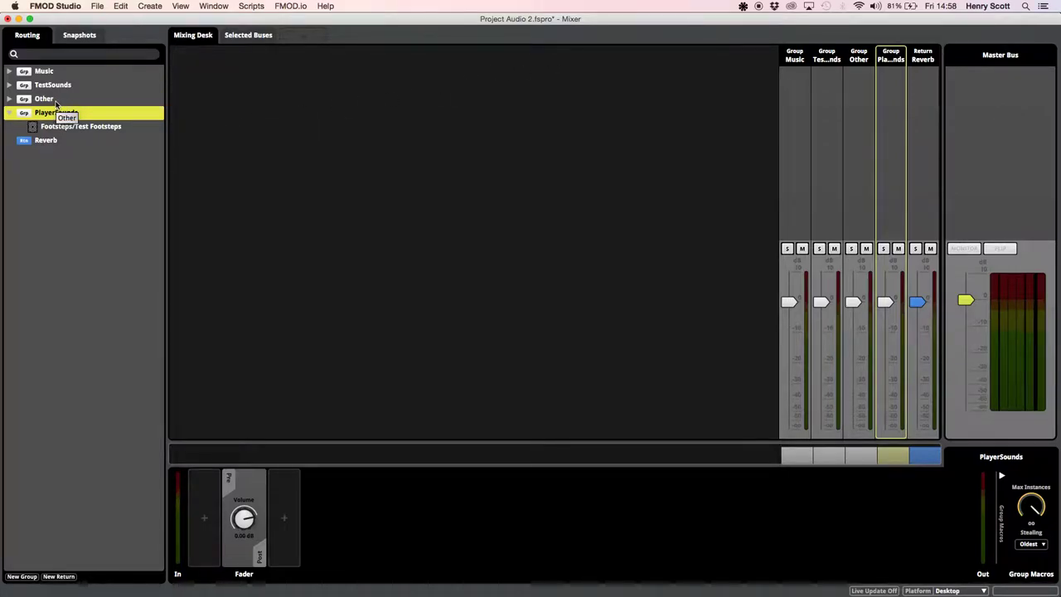
# Collapse PlayerSounds, peek inside the Other and TestSounds groups, then reselect PlayerSounds
pyautogui.press('Left')
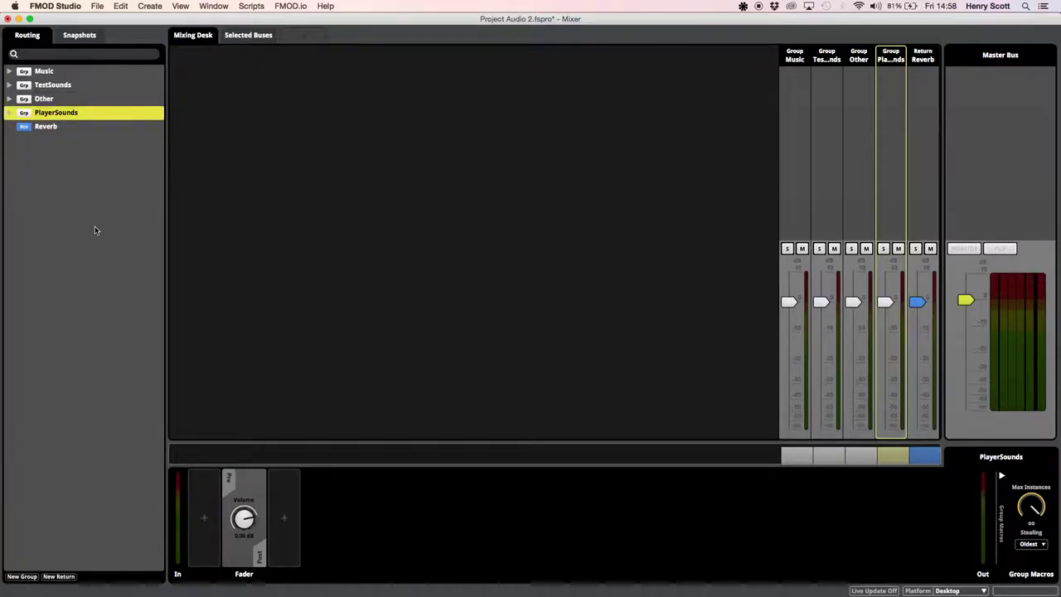
pyautogui.click(9, 99)
pyautogui.click(9, 98)
pyautogui.click(9, 85)
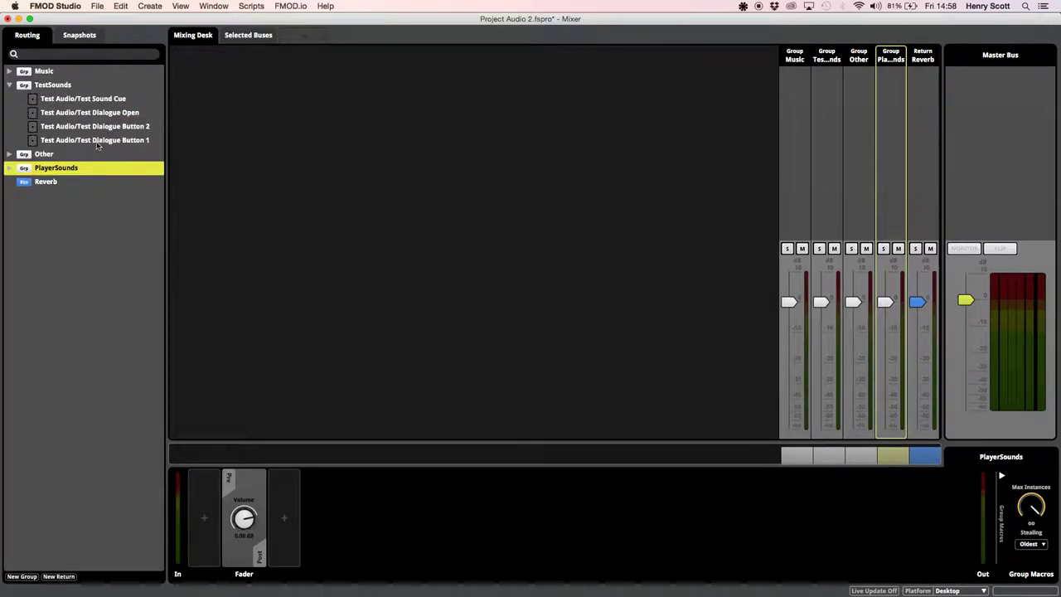
pyautogui.click(41, 87)
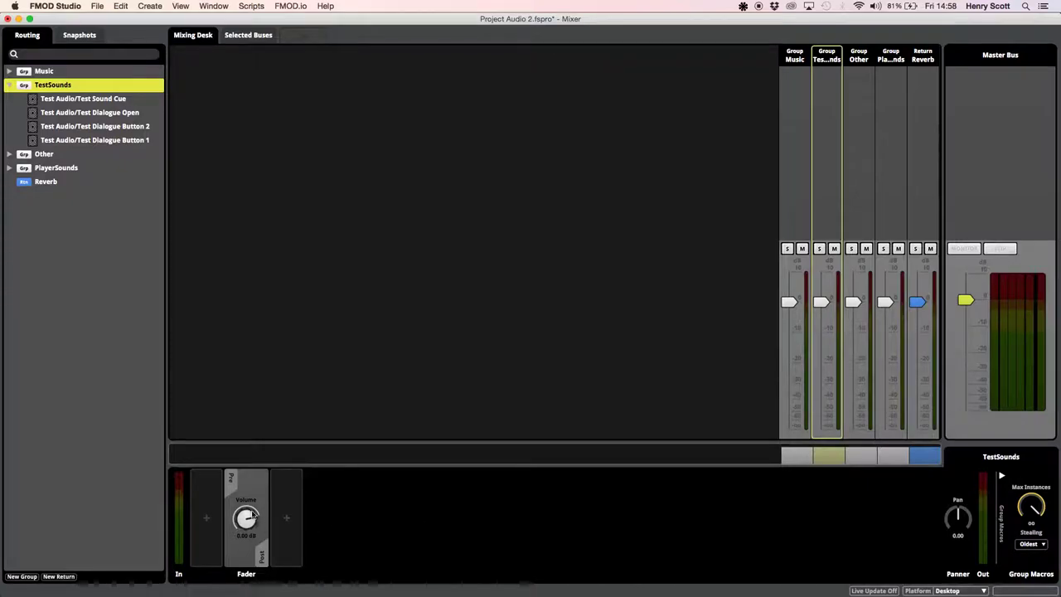
pyautogui.click(10, 85)
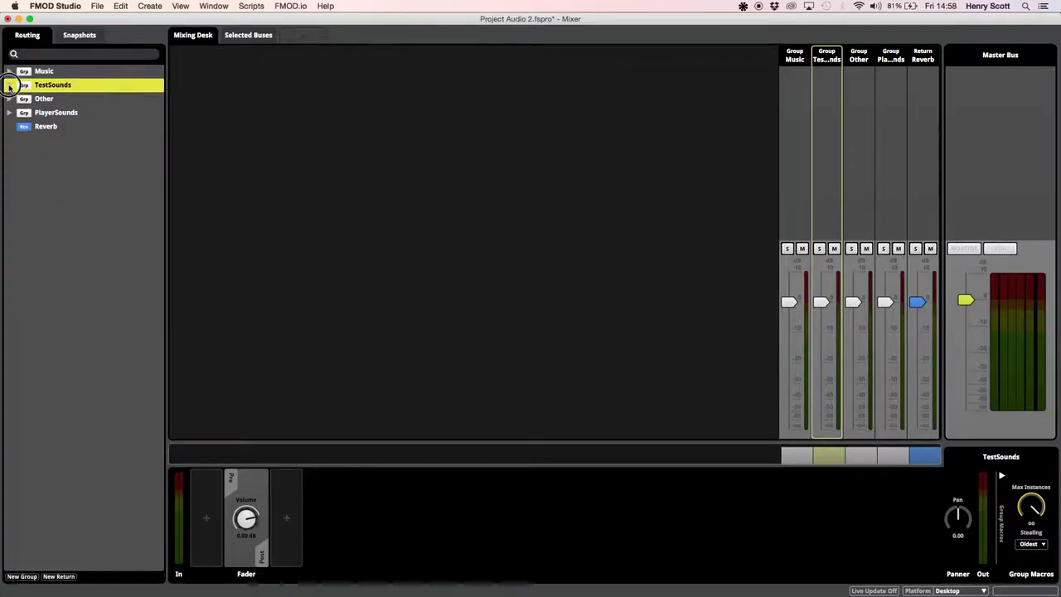
pyautogui.click(54, 112)
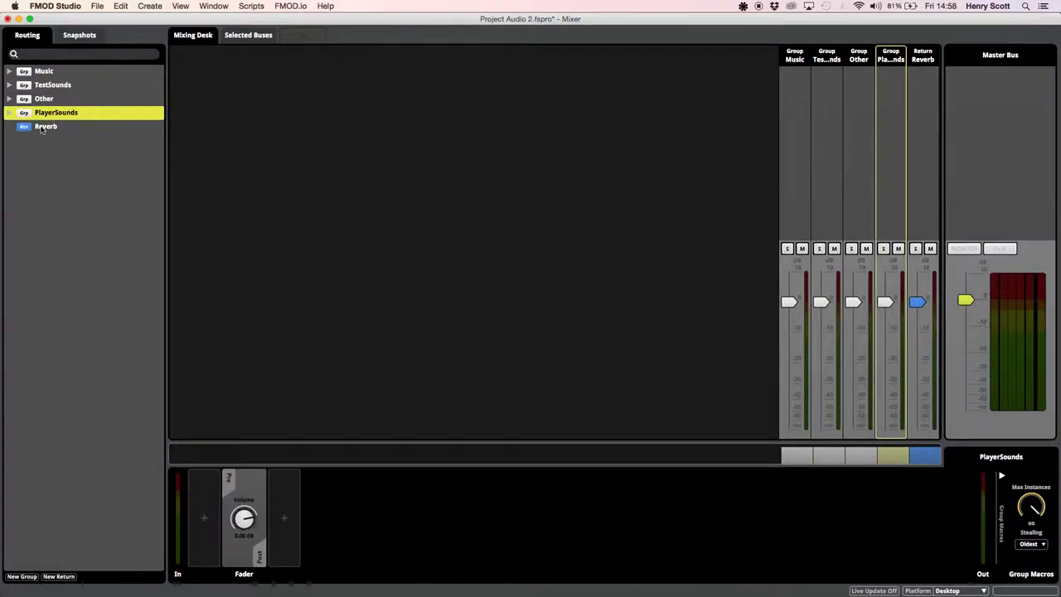
# Inspect the Reverb return bus's effect, then reselect the PlayerSounds group
pyautogui.click(39, 132)
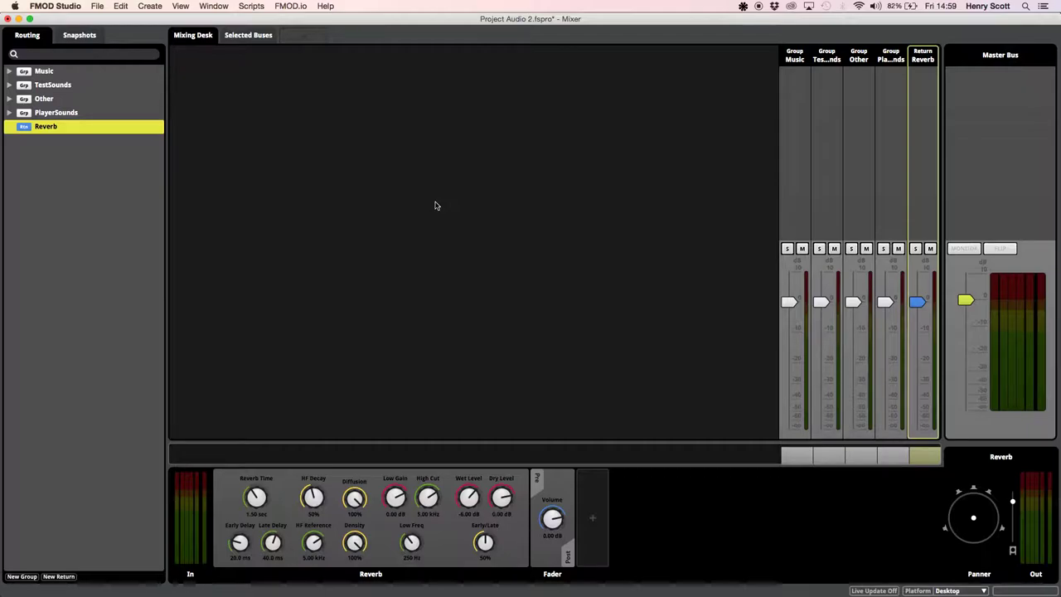
pyautogui.click(58, 114)
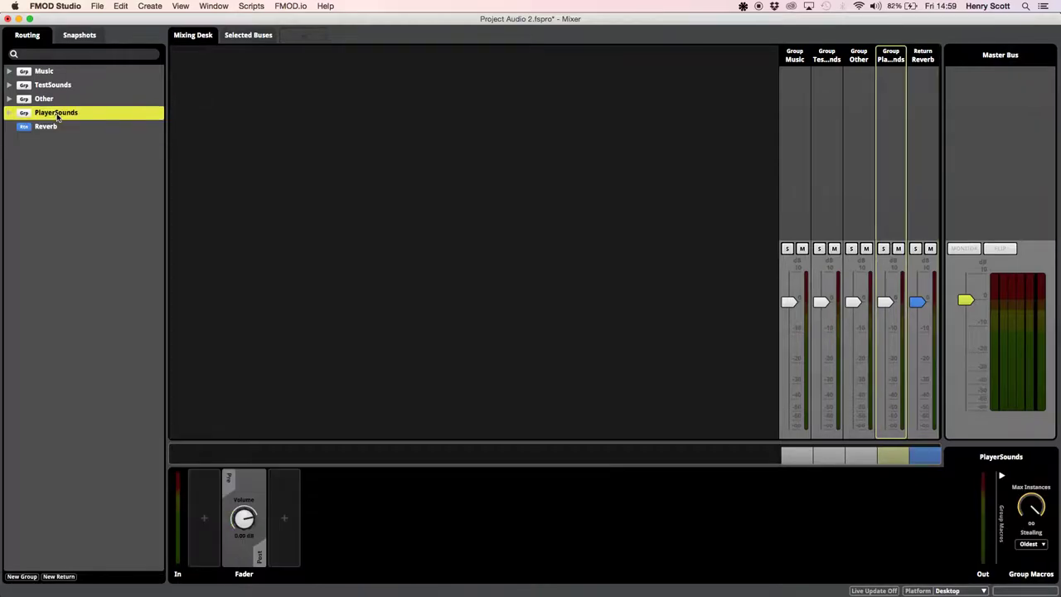
# Delete the PlayerSounds group and select Footsteps/Test Footsteps
pyautogui.rightClick(55, 113)
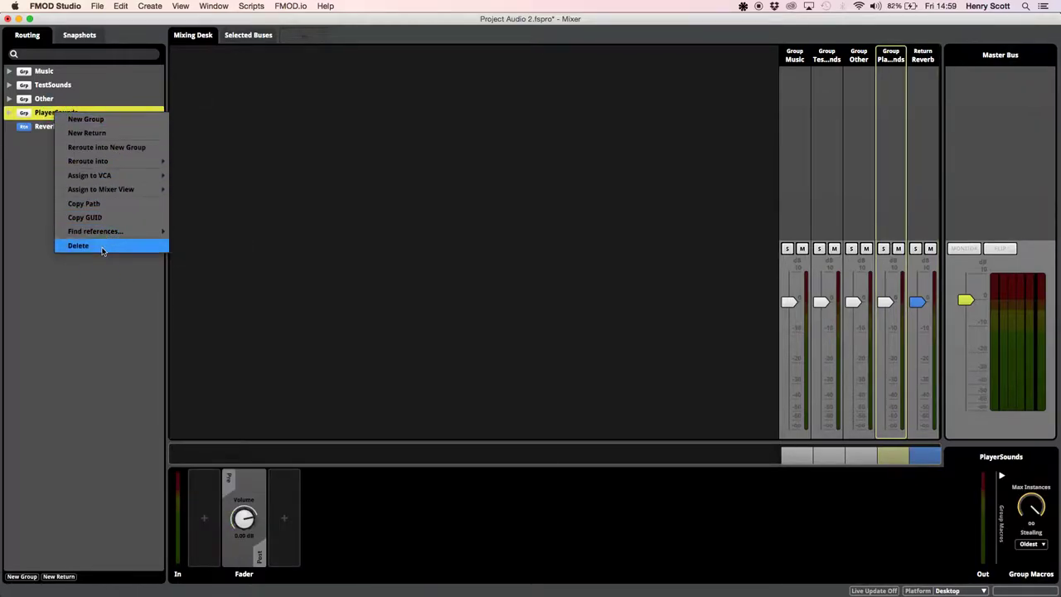
pyautogui.click(103, 247)
pyautogui.click(48, 126)
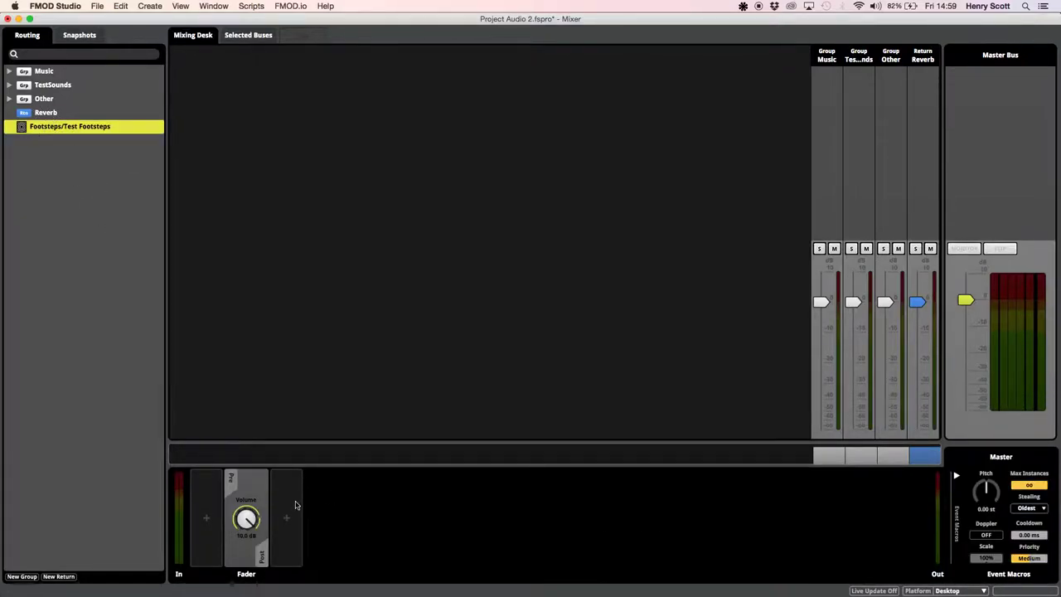
# Add a send to the Reverb return on the event, raised to 0.00 dB
pyautogui.click(291, 520)
pyautogui.moveTo(348, 540)
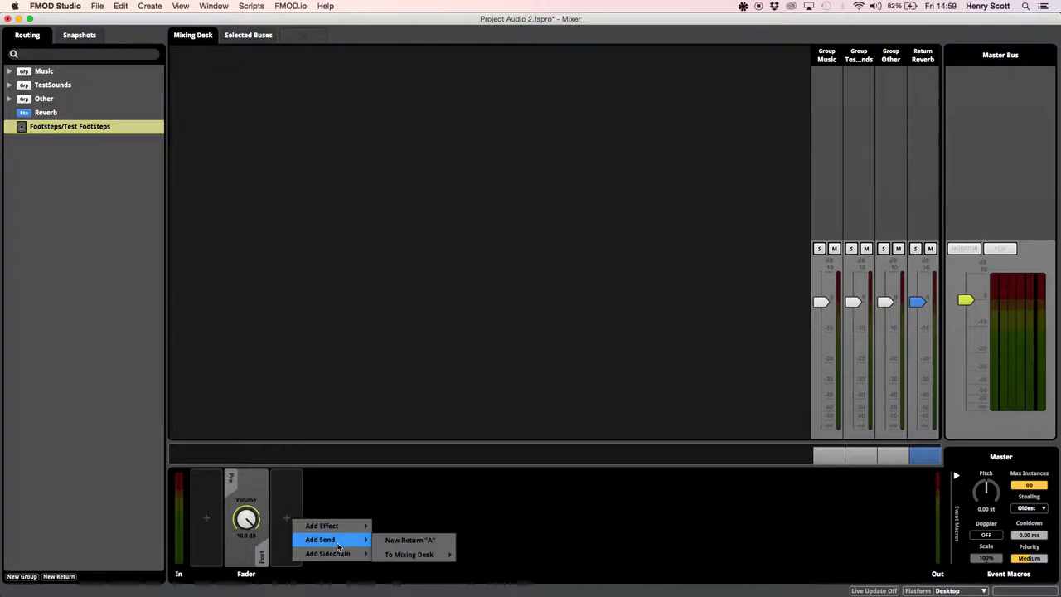
pyautogui.moveTo(431, 555)
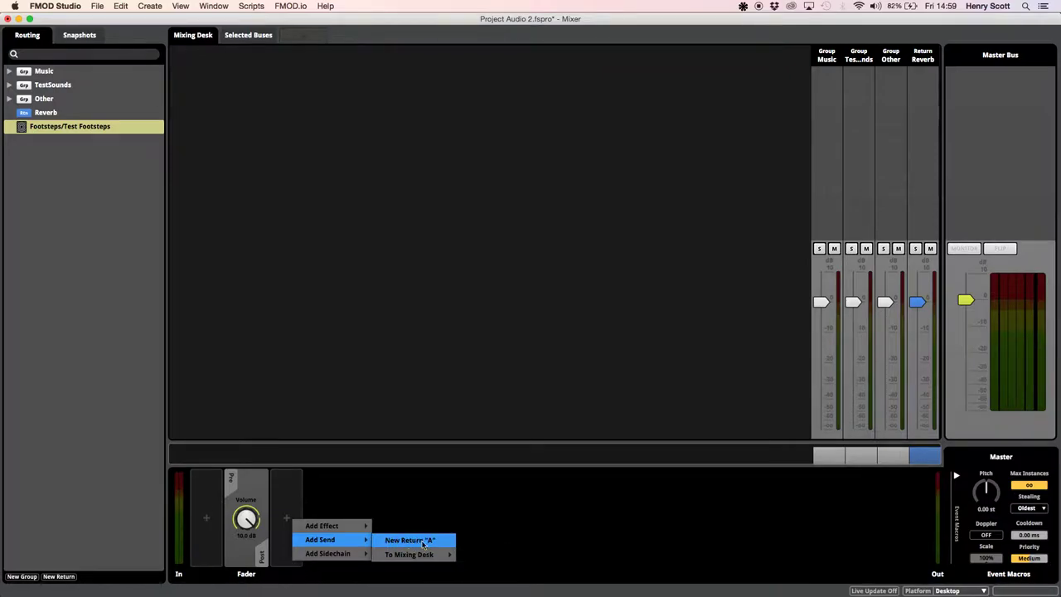
pyautogui.click(474, 554)
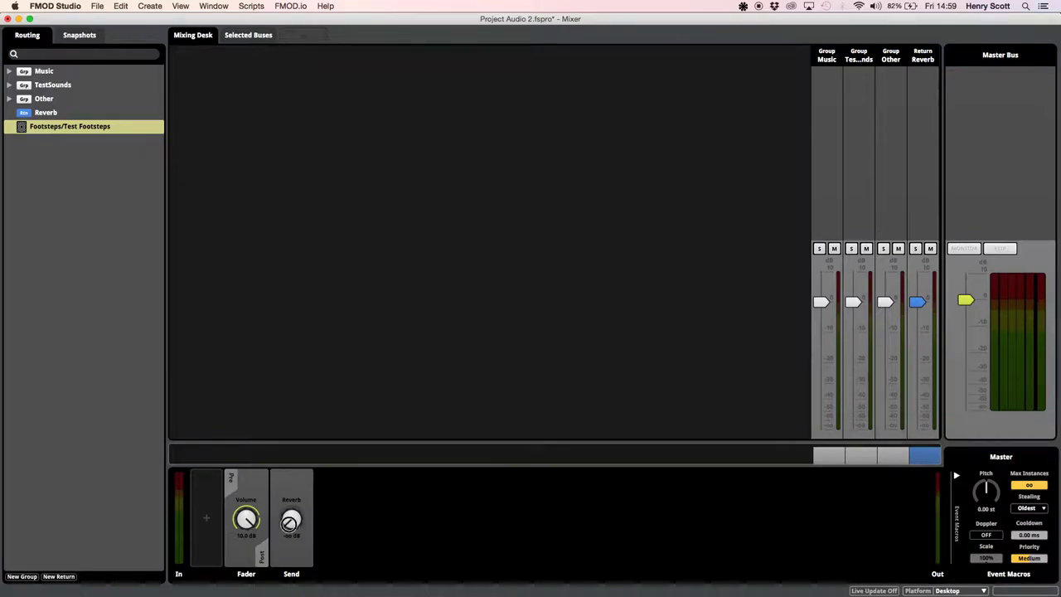
pyautogui.moveTo(291, 519)
pyautogui.mouseDown()
pyautogui.moveTo(290, 481)
pyautogui.moveTo(290, 534)
pyautogui.mouseUp()
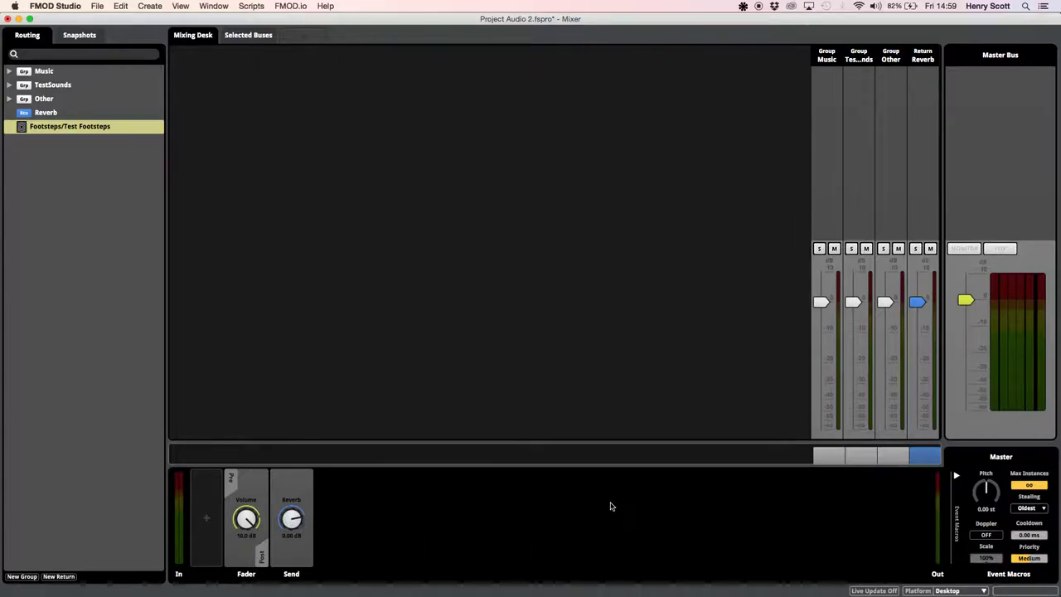
pyautogui.click(922, 156)
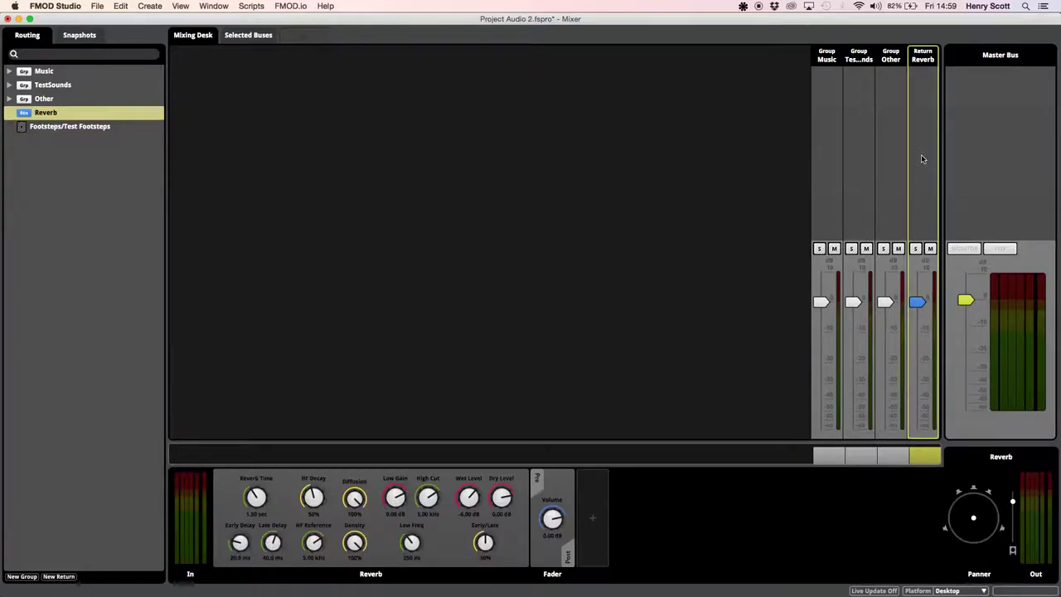
pyautogui.click(70, 126)
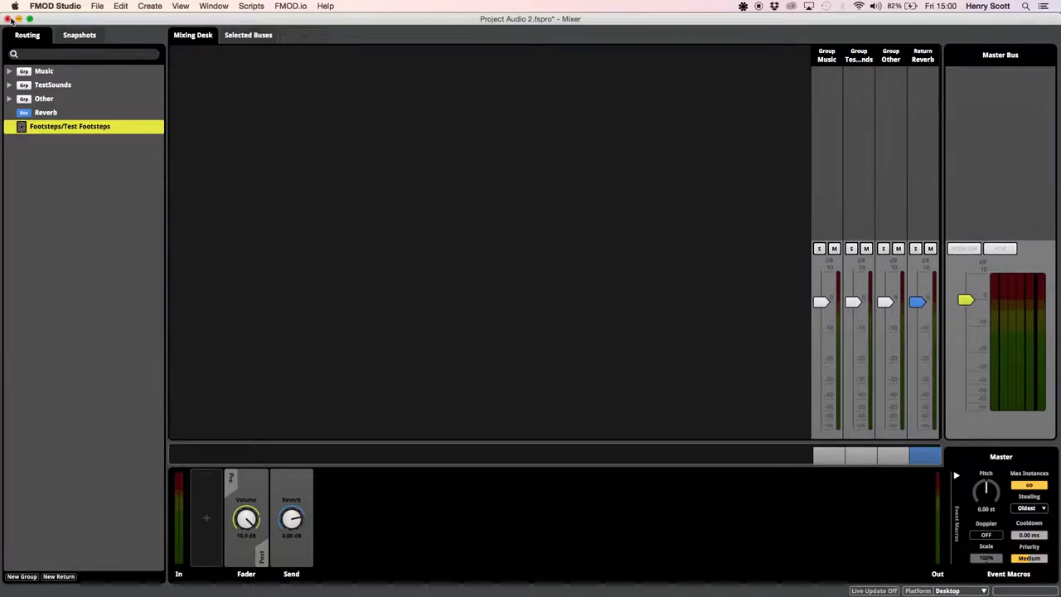
# Close the Mixer and play Test Footsteps to hear the Reverb send
pyautogui.click(6, 18)
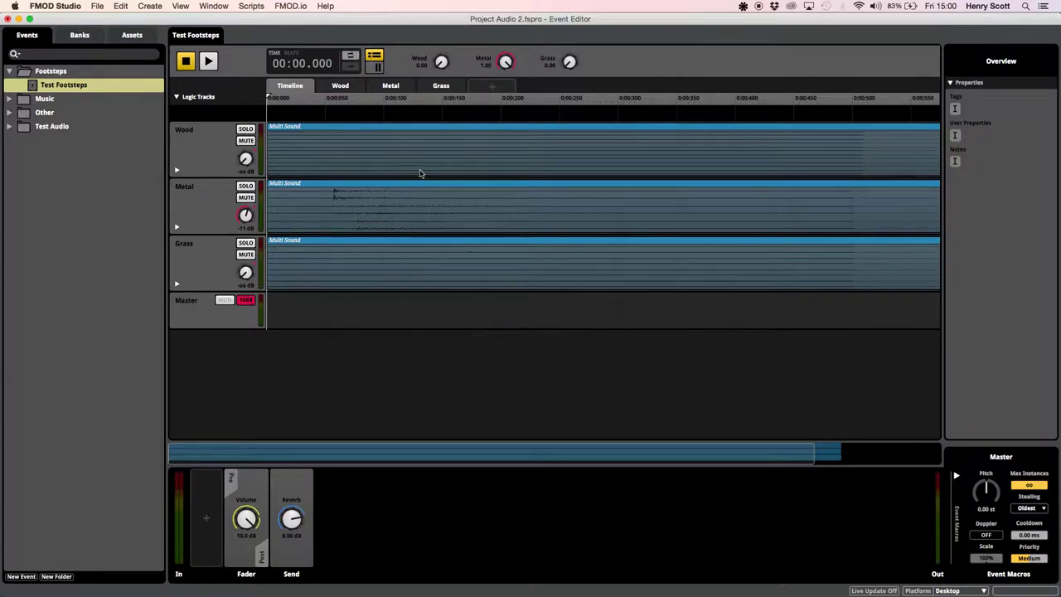
pyautogui.press('space')
pyautogui.press('space')
pyautogui.press('space')
# During playback, fade the Reverb return to -inf, then back up to -0.40 dB
pyautogui.click(224, 7)
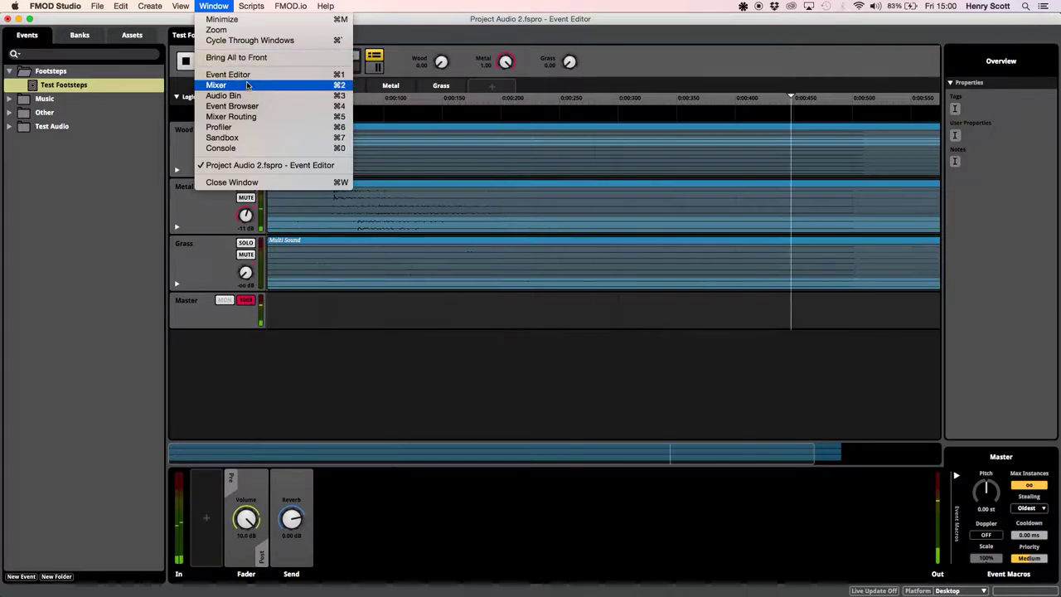
pyautogui.click(248, 85)
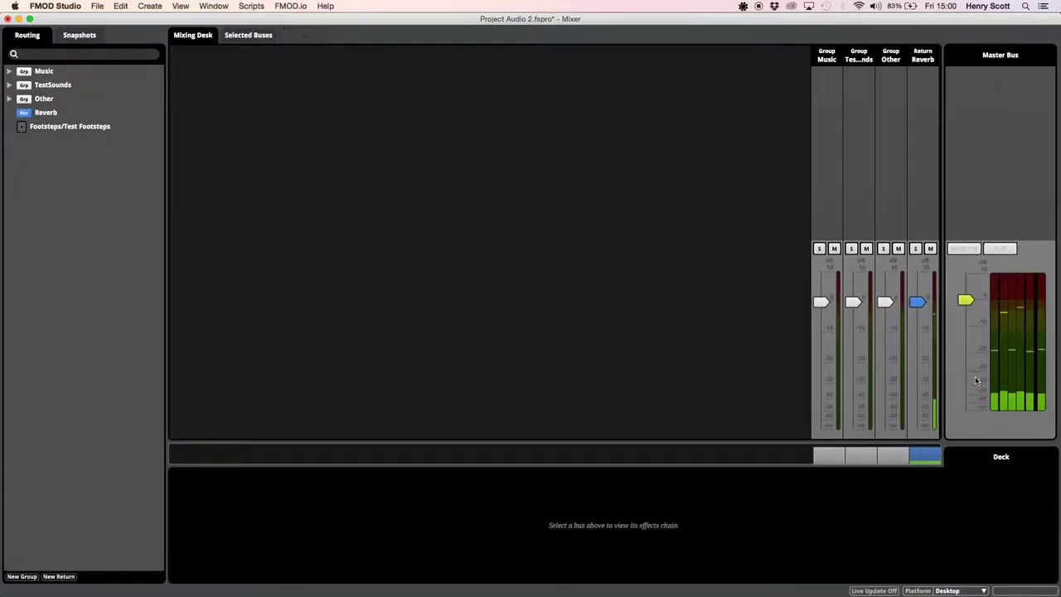
pyautogui.click(920, 124)
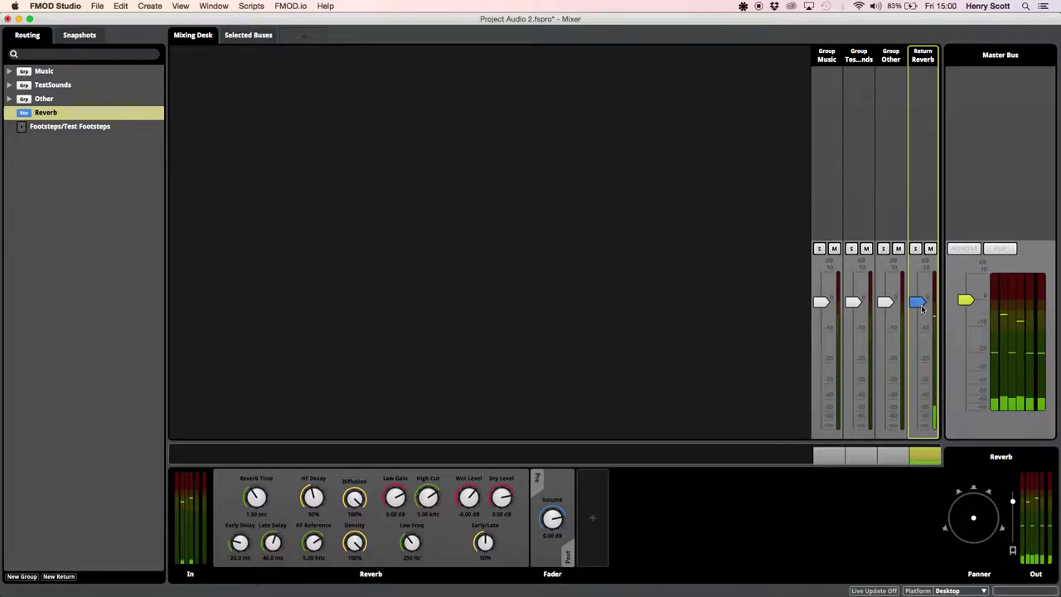
pyautogui.moveTo(918, 304); pyautogui.dragTo(917, 429)
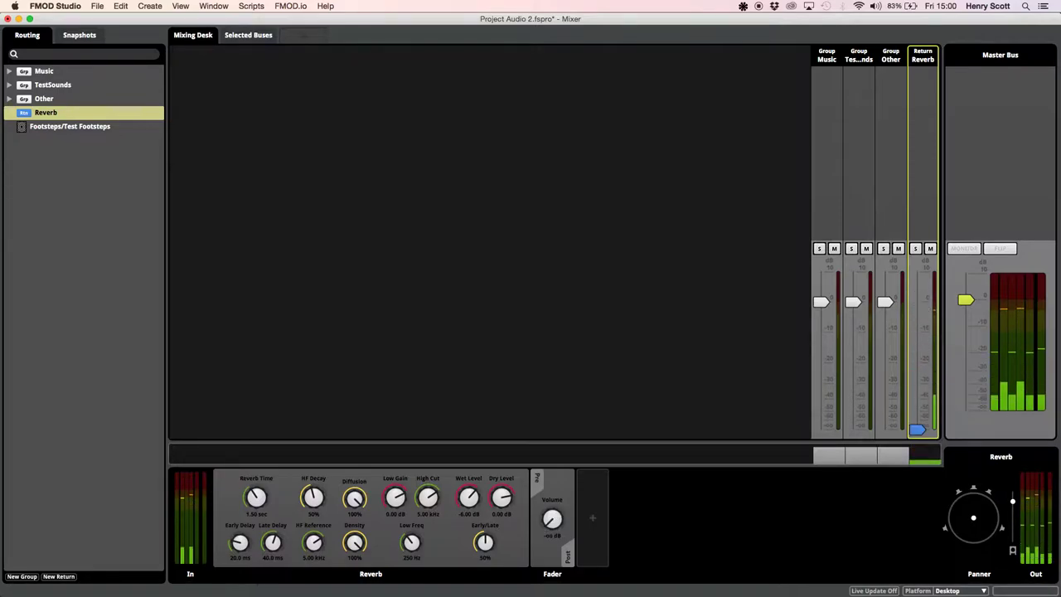
pyautogui.click(52, 127)
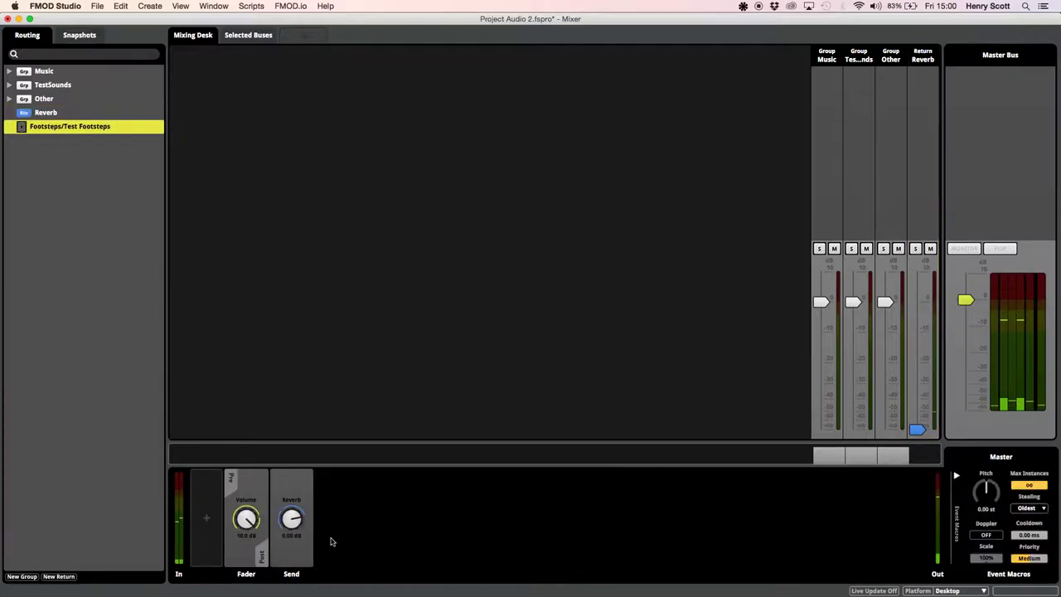
pyautogui.click(917, 430)
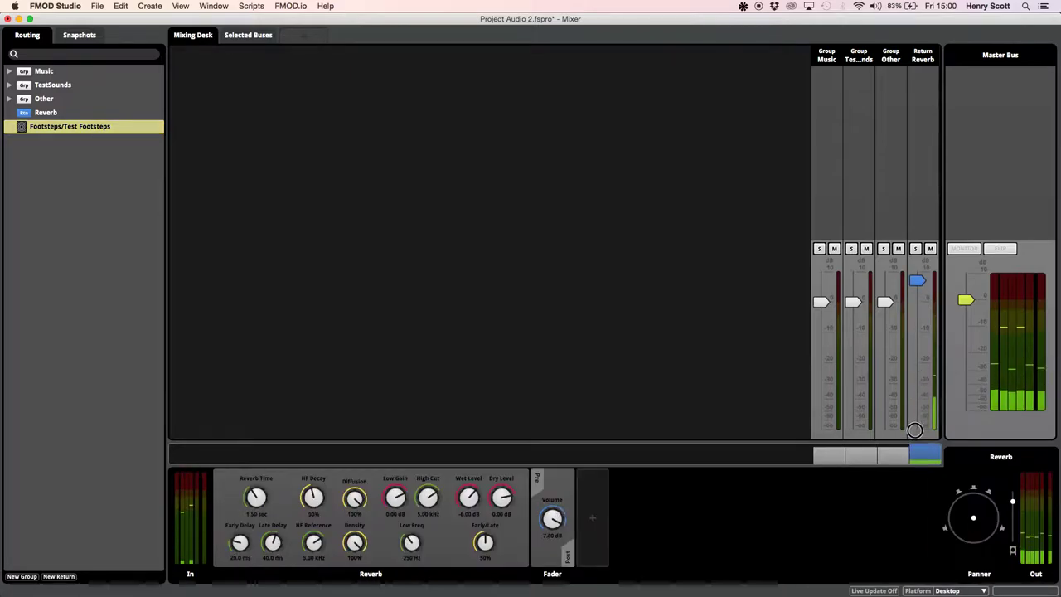
pyautogui.moveTo(916, 299); pyautogui.dragTo(916, 304)
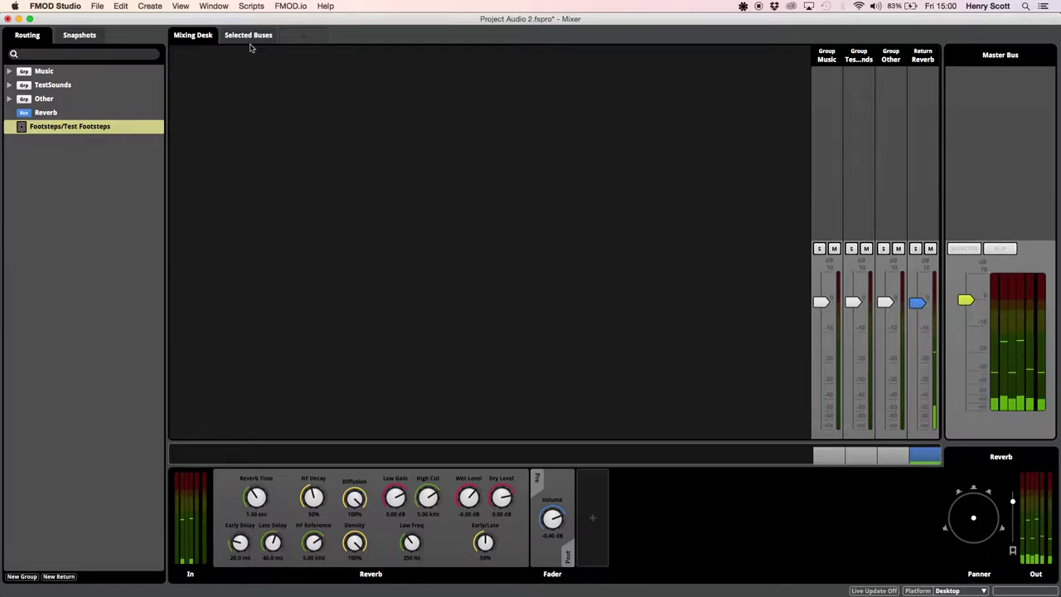
pyautogui.click(6, 18)
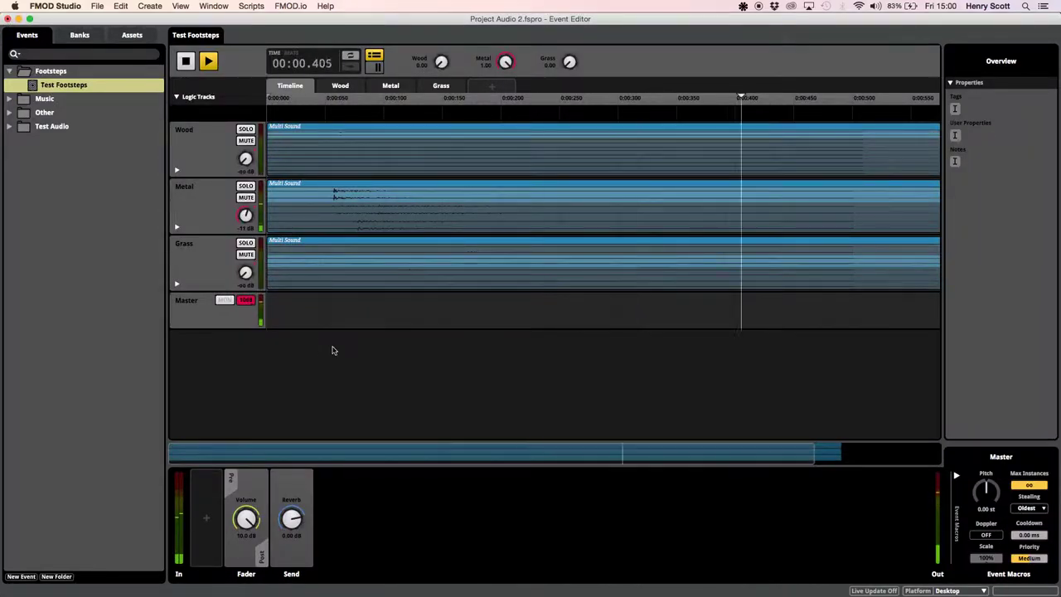
# Reopen the Mixer showing Music, TestSounds, Other, Reverb and Master Bus strips
pyautogui.click(213, 6)
pyautogui.click(222, 85)
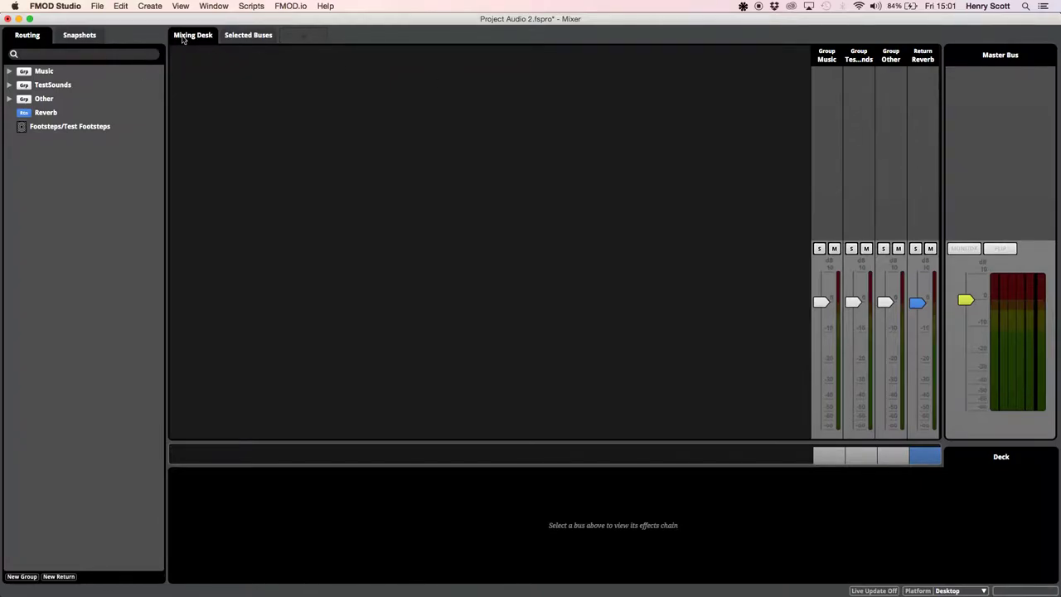
pyautogui.click(243, 36)
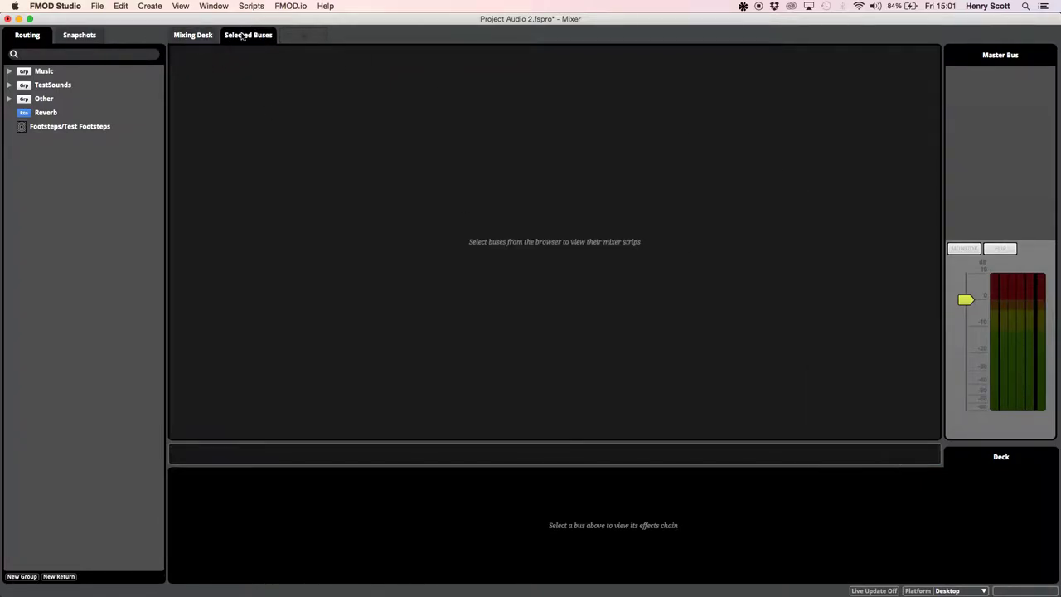
pyautogui.click(85, 84)
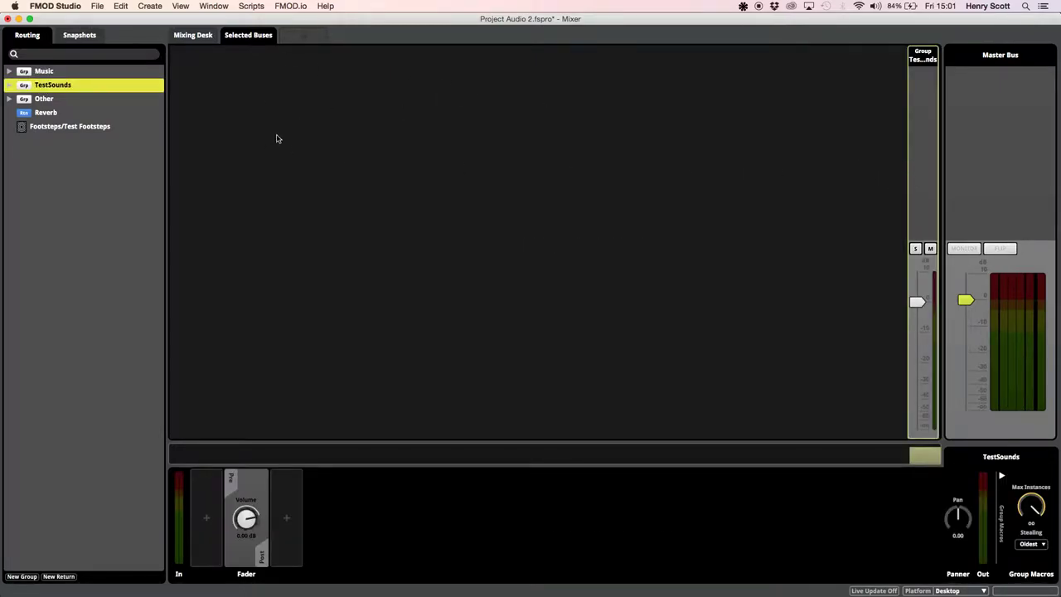
pyautogui.rightClick(300, 37)
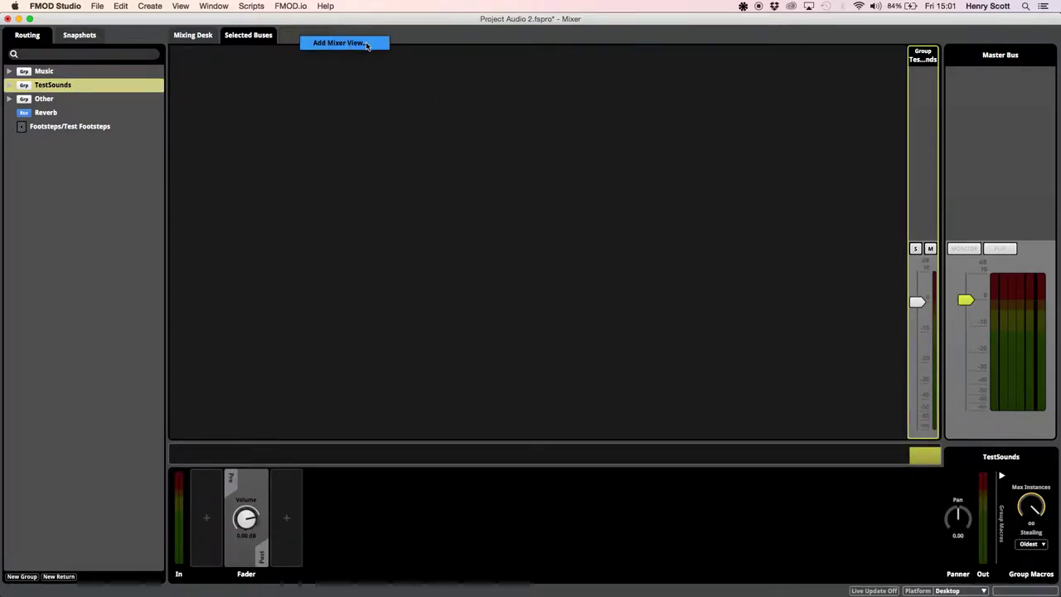
pyautogui.click(366, 44)
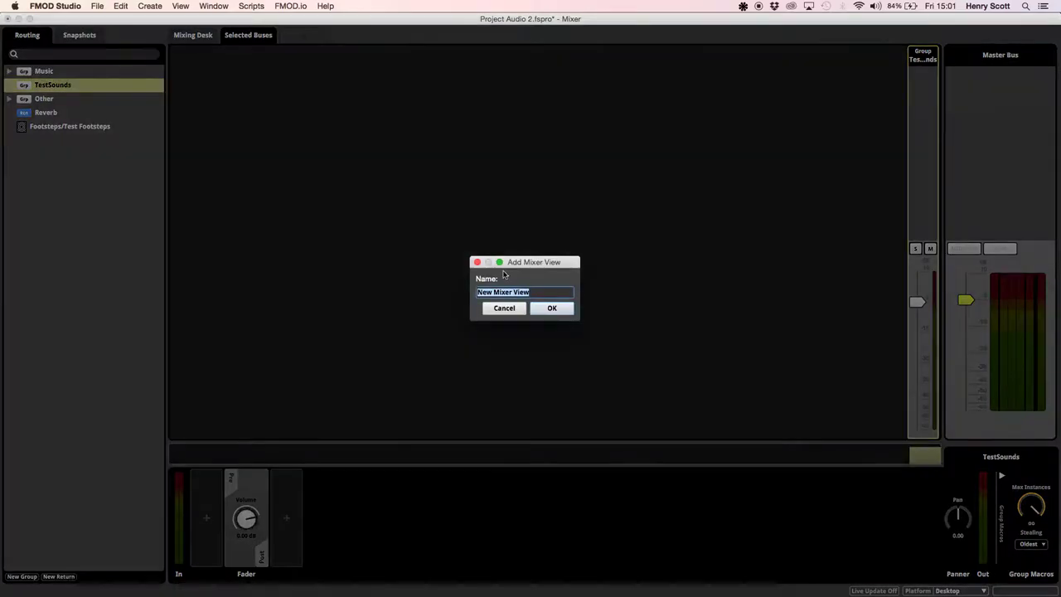
pyautogui.click(551, 308)
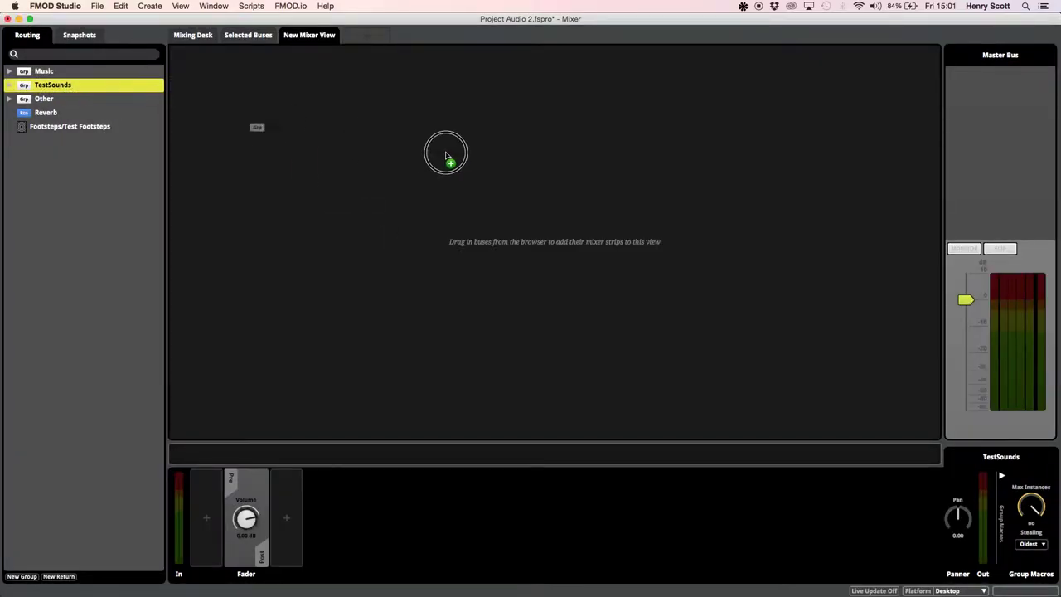
pyautogui.rightClick(313, 36)
pyautogui.click(339, 84)
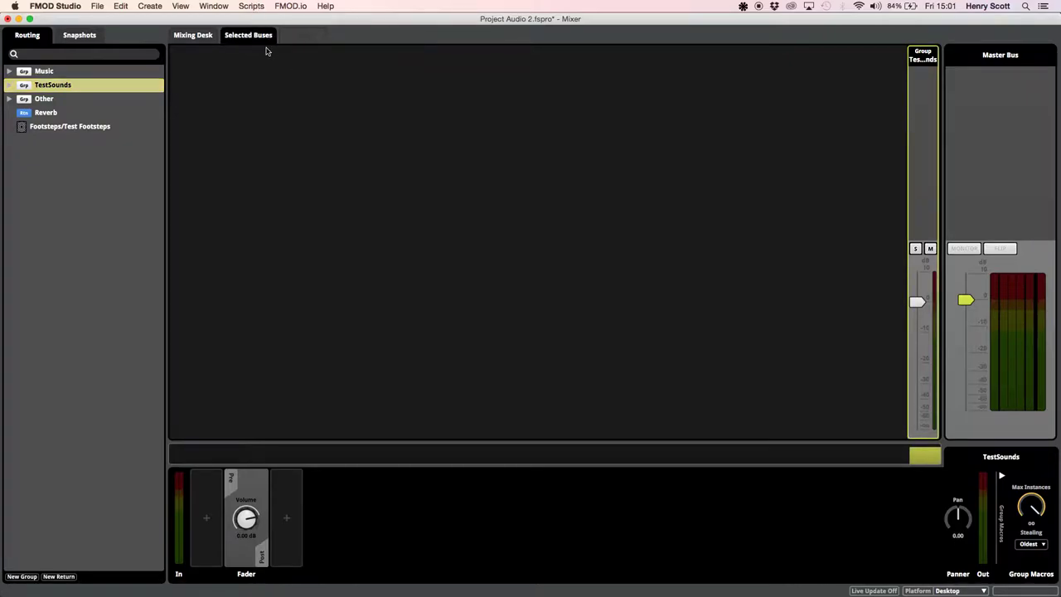
pyautogui.click(203, 37)
pyautogui.click(50, 217)
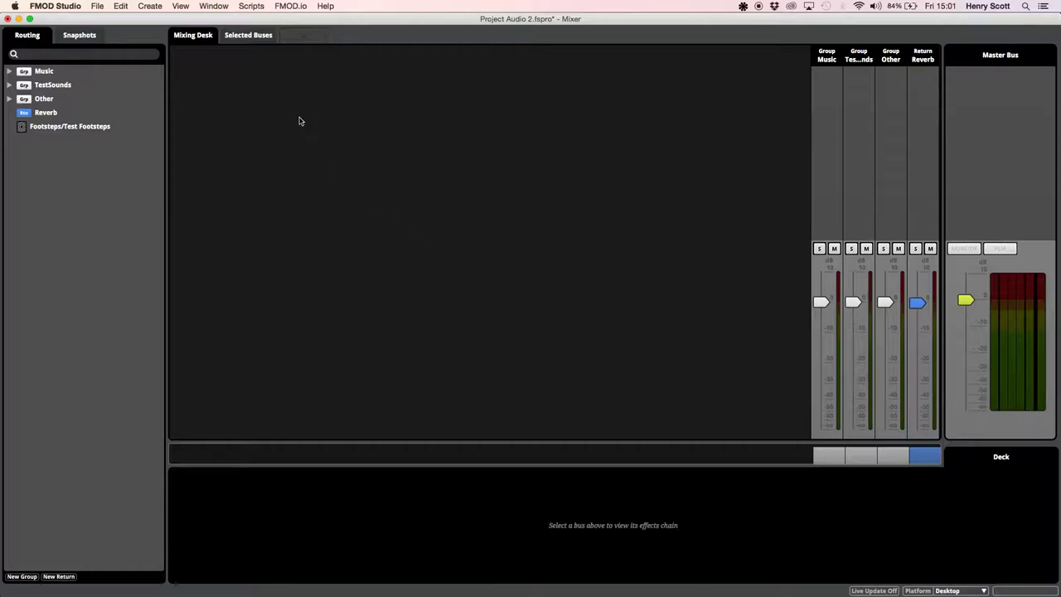
pyautogui.click(78, 35)
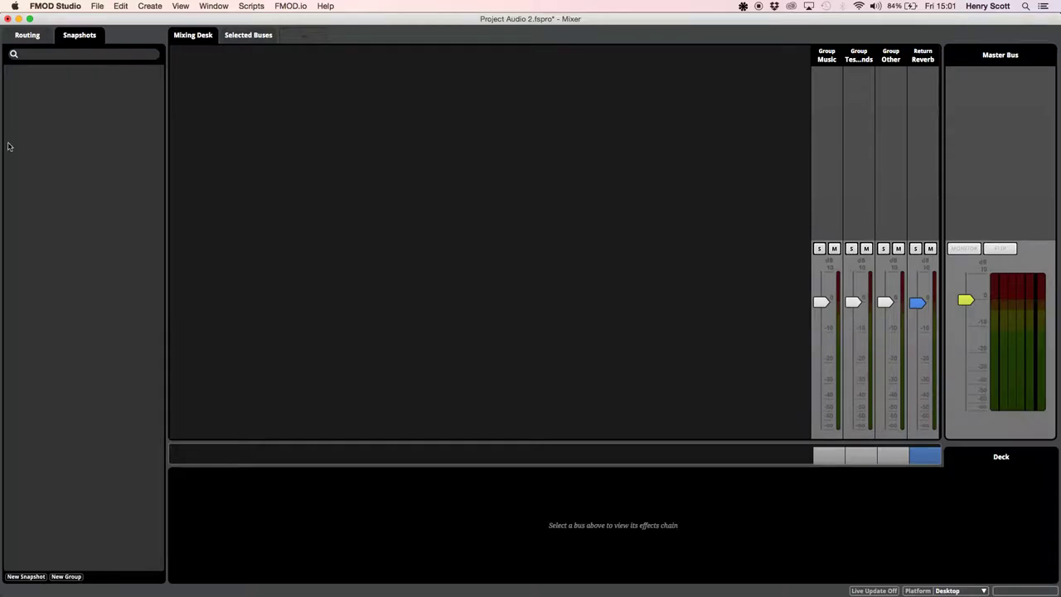
pyautogui.click(29, 38)
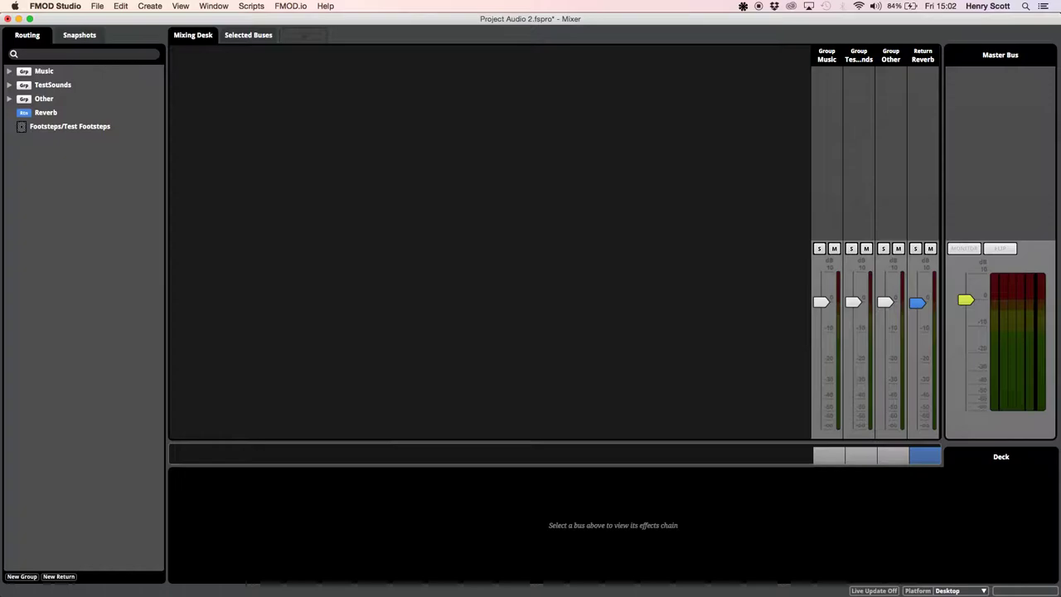
# Switch to the Unity editor showing the Example scene with its Reverb Zone and walls
pyautogui.press('super+Tab')
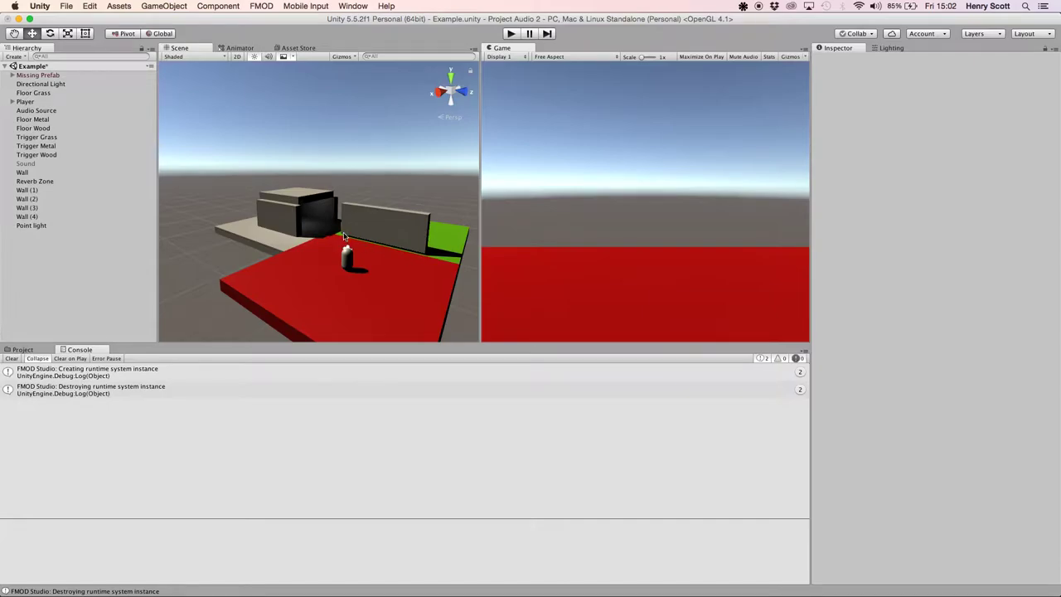
pyautogui.click(33, 184)
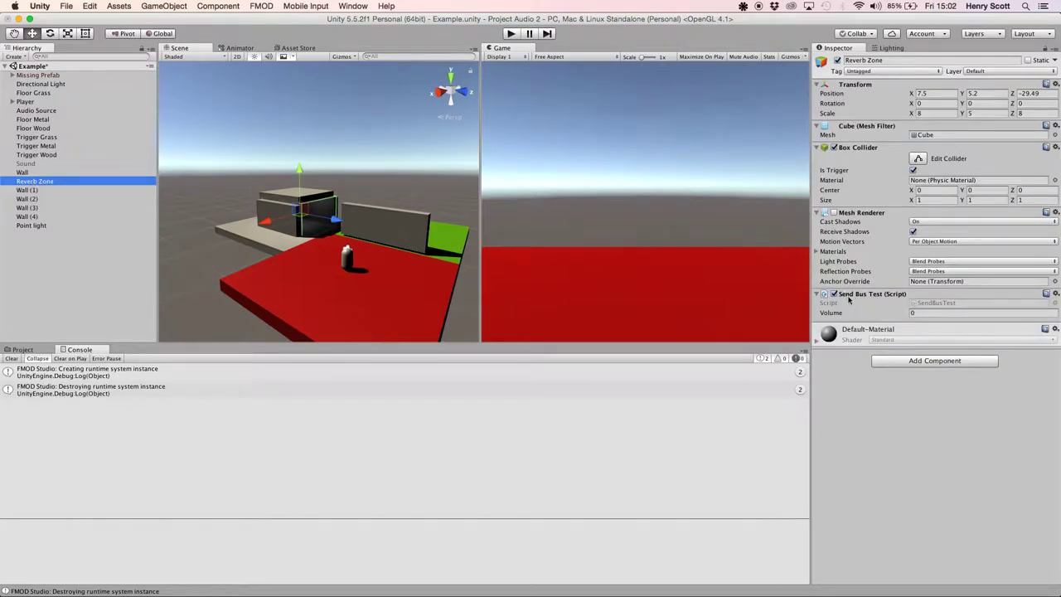
pyautogui.click(27, 192)
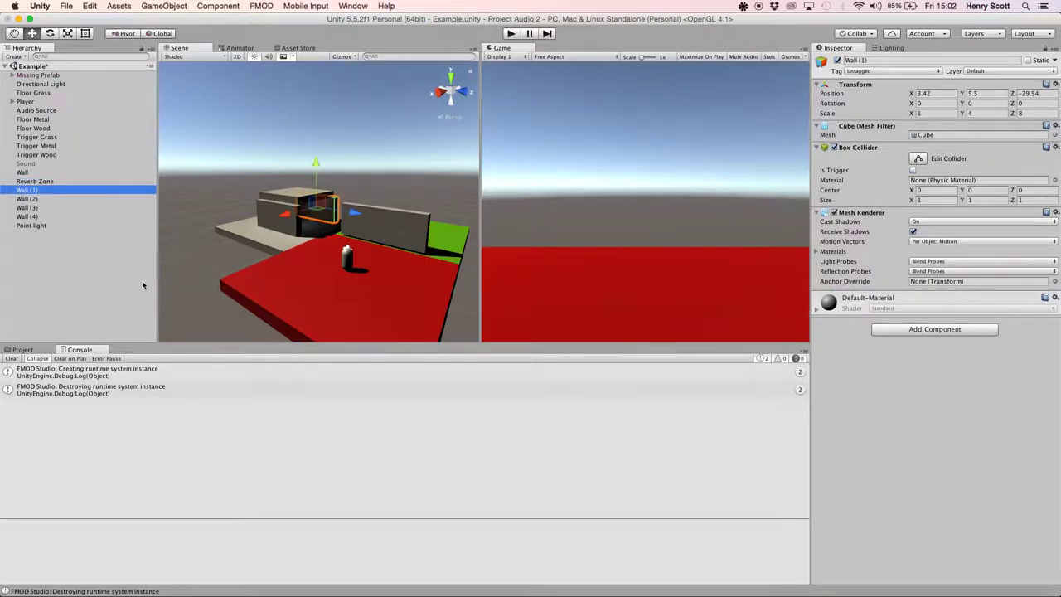
pyautogui.keyDown('shift'); pyautogui.click(37, 216); pyautogui.keyUp('shift')
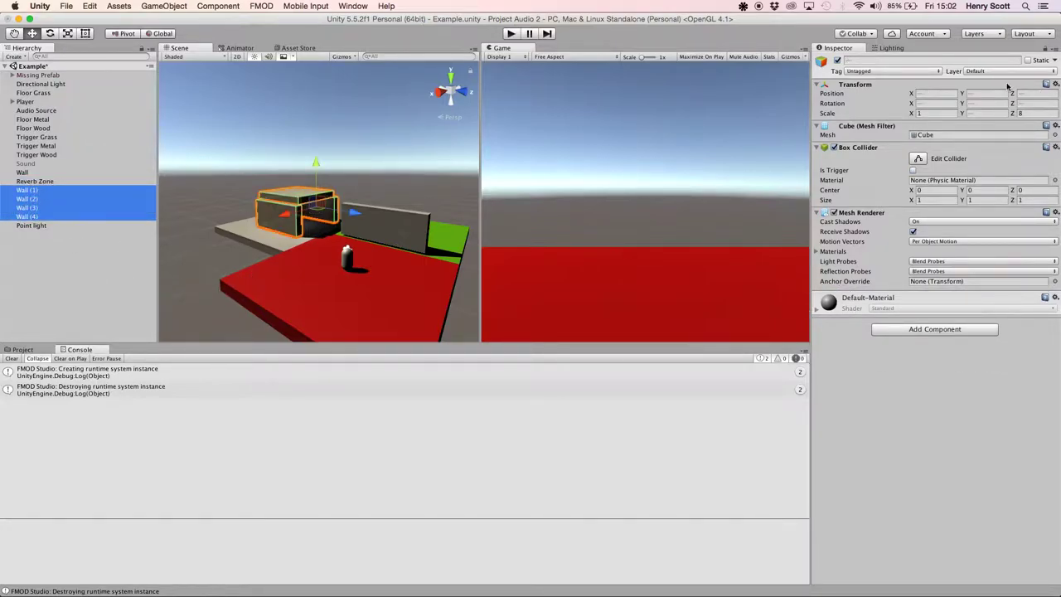
pyautogui.click(837, 61)
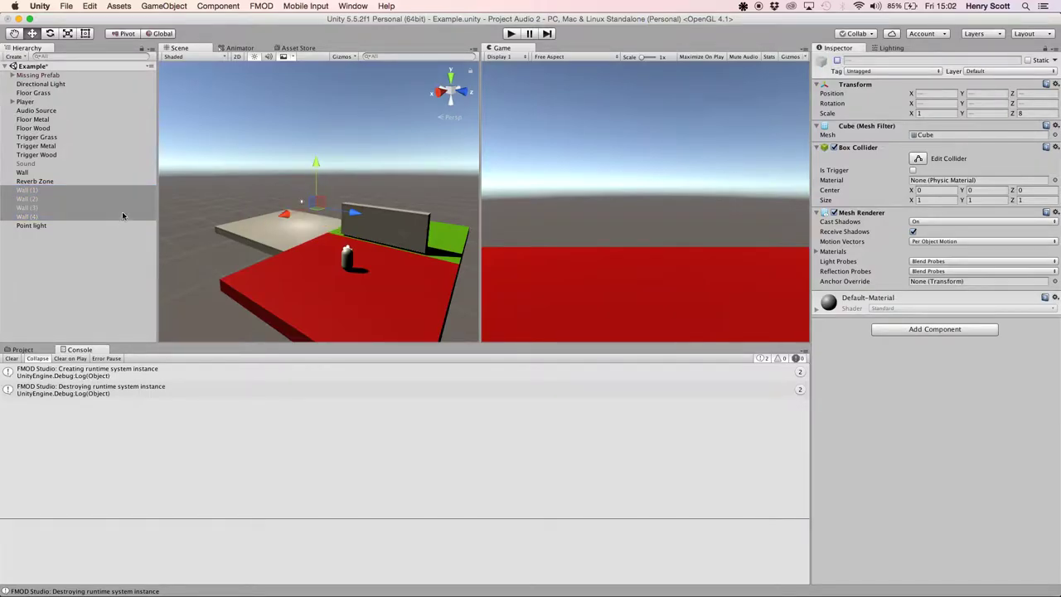
pyautogui.click(48, 180)
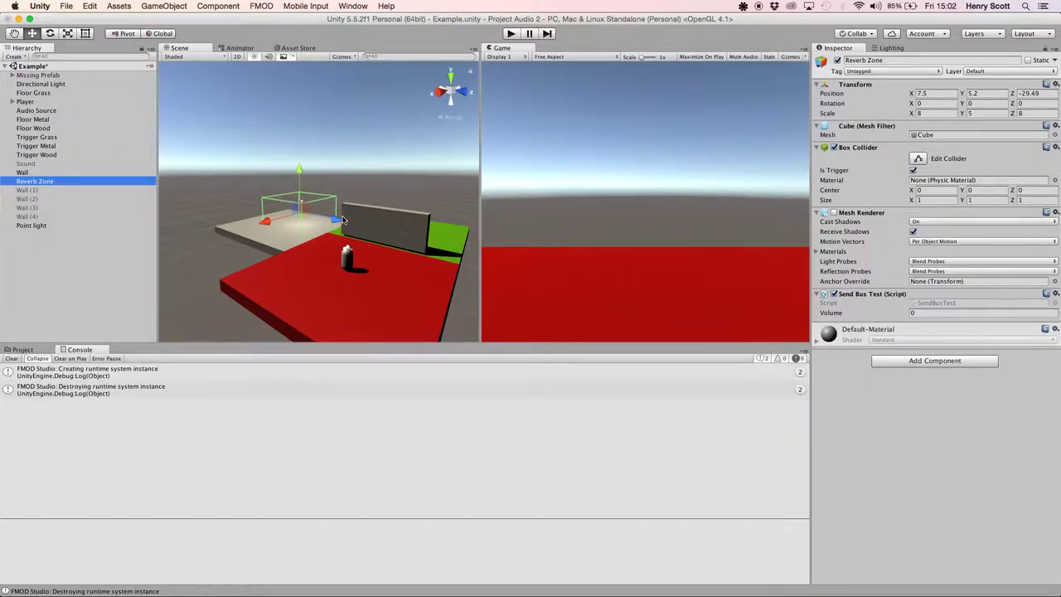
pyautogui.click(33, 191)
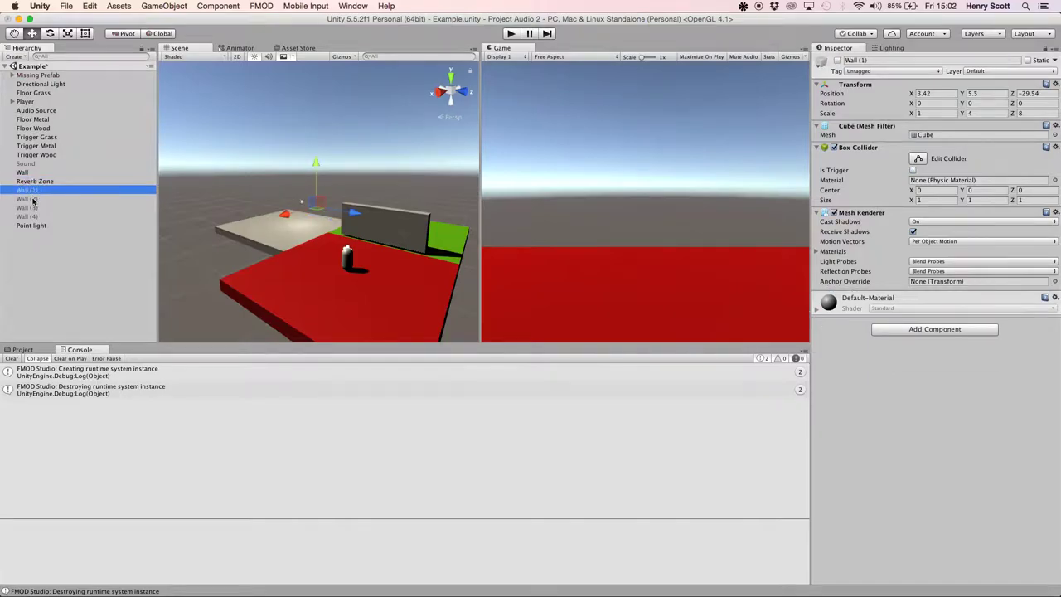
pyautogui.keyDown('shift'); pyautogui.click(31, 216); pyautogui.keyUp('shift')
pyautogui.click(839, 60)
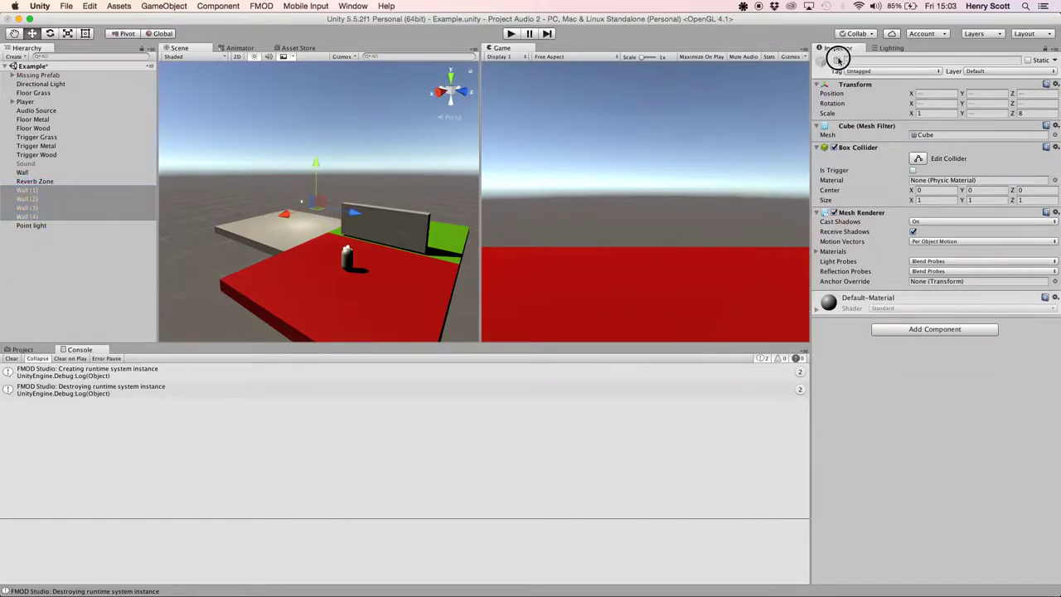
pyautogui.click(192, 260)
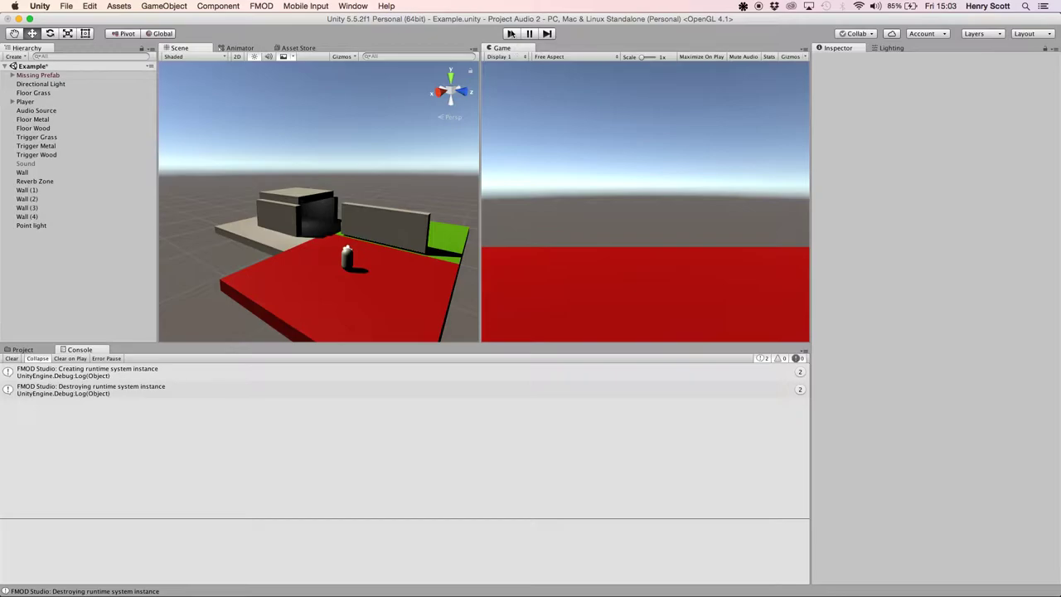
pyautogui.click(511, 33)
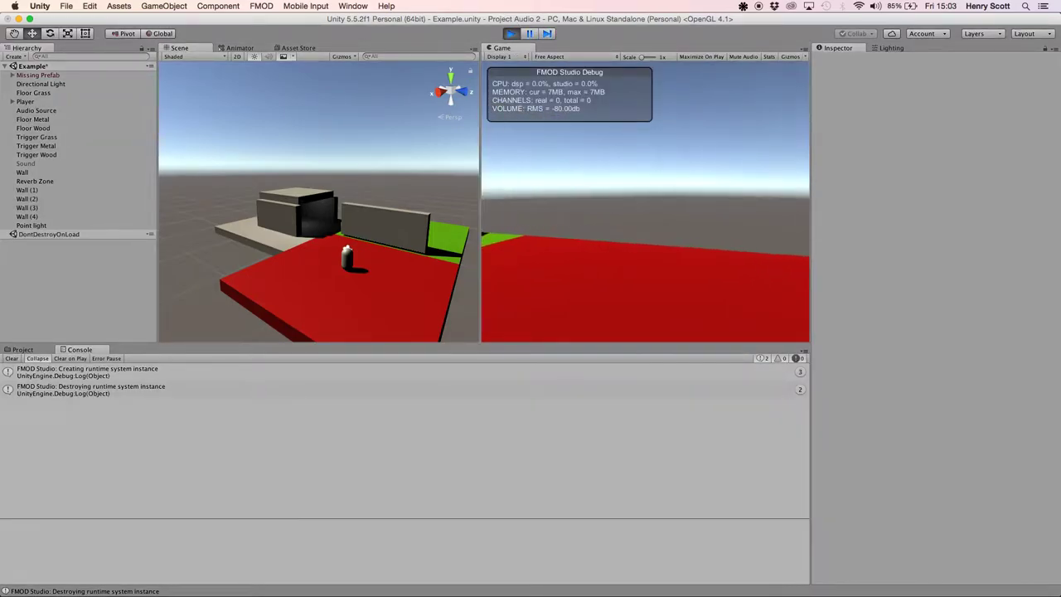
pyautogui.press('w')
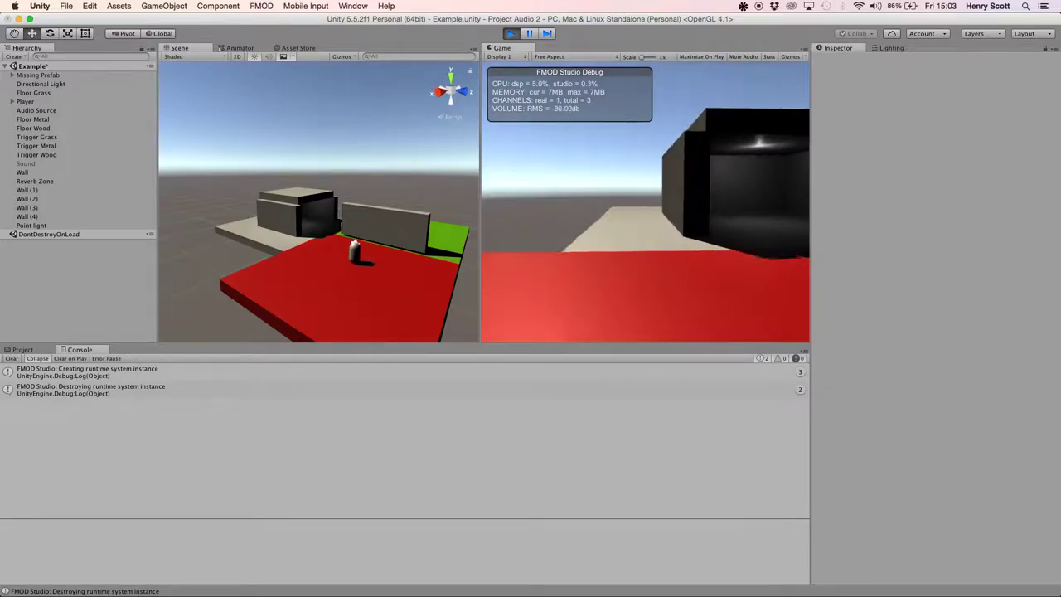
pyautogui.press('w')
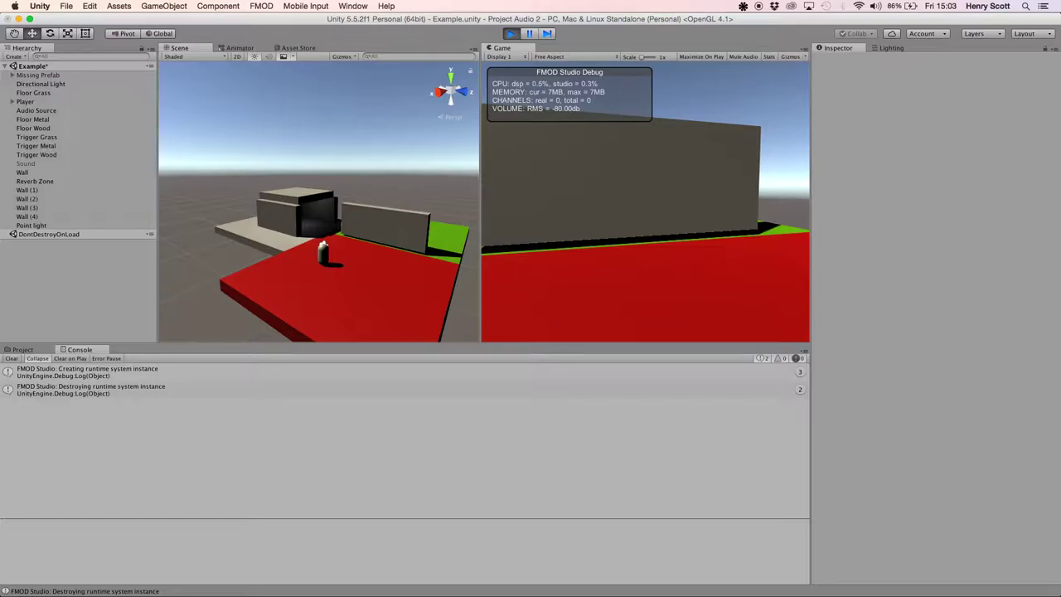
pyautogui.press('w')
pyautogui.press('w')
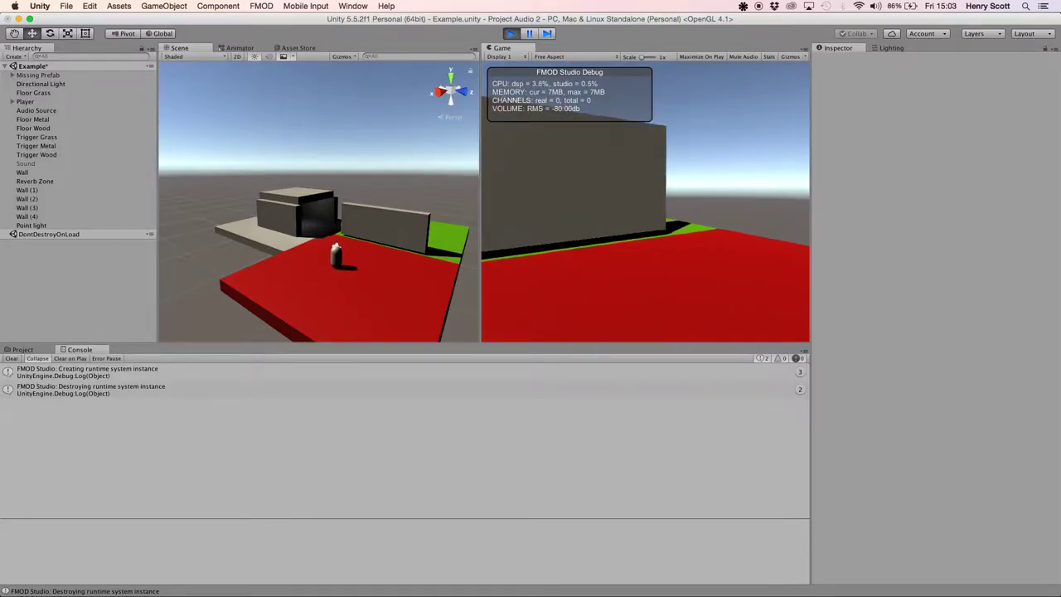
pyautogui.press('w')
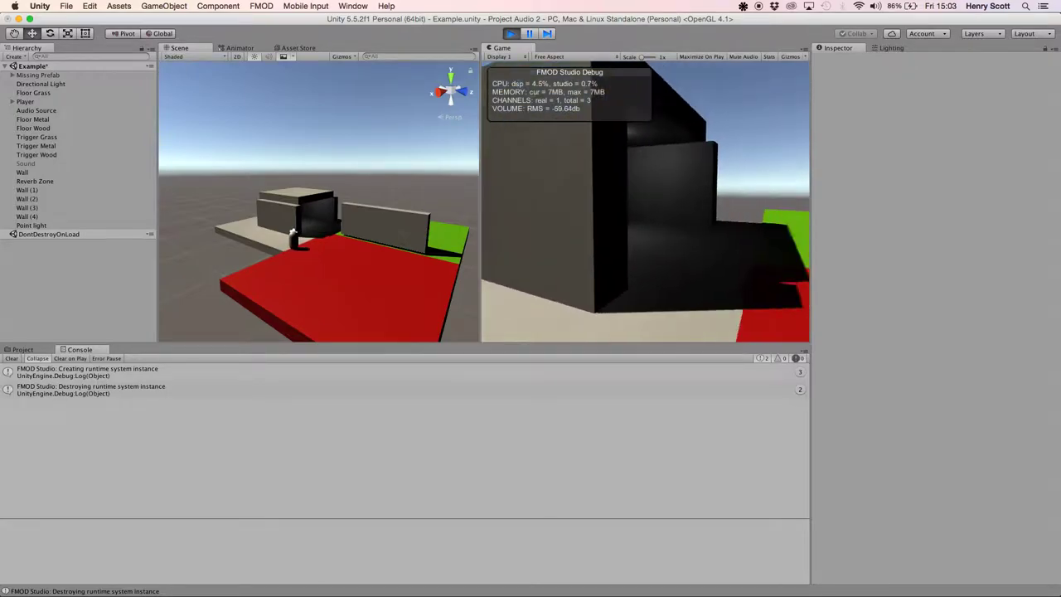
pyautogui.press('w')
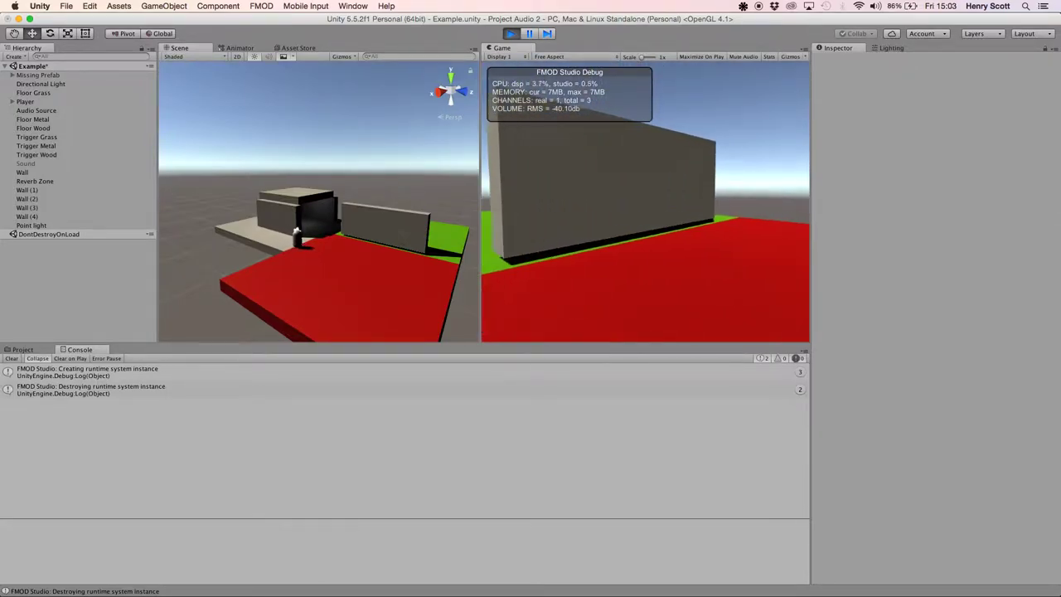
pyautogui.press('w')
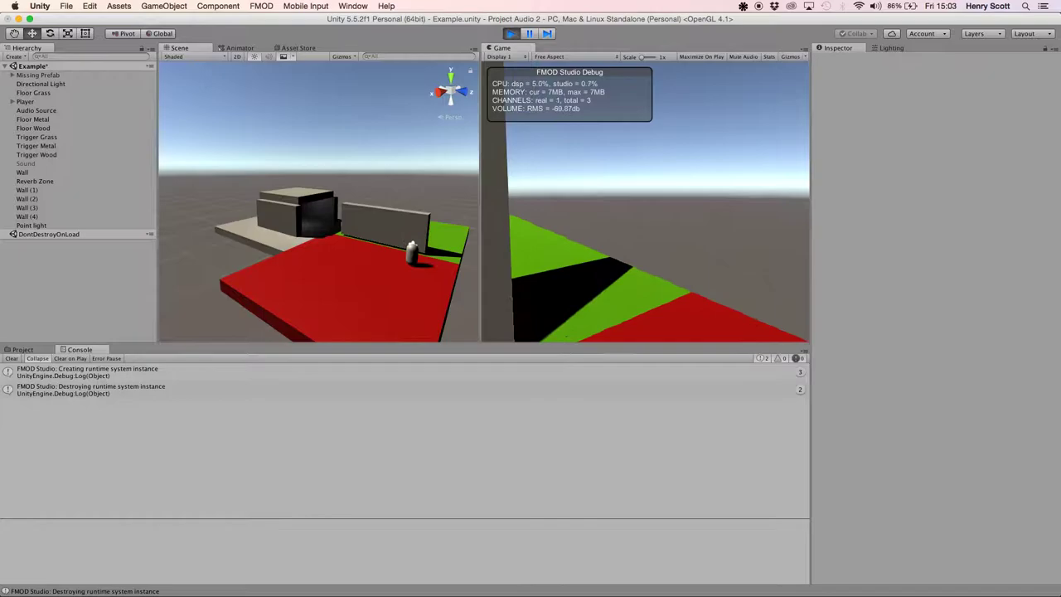
pyautogui.press('w')
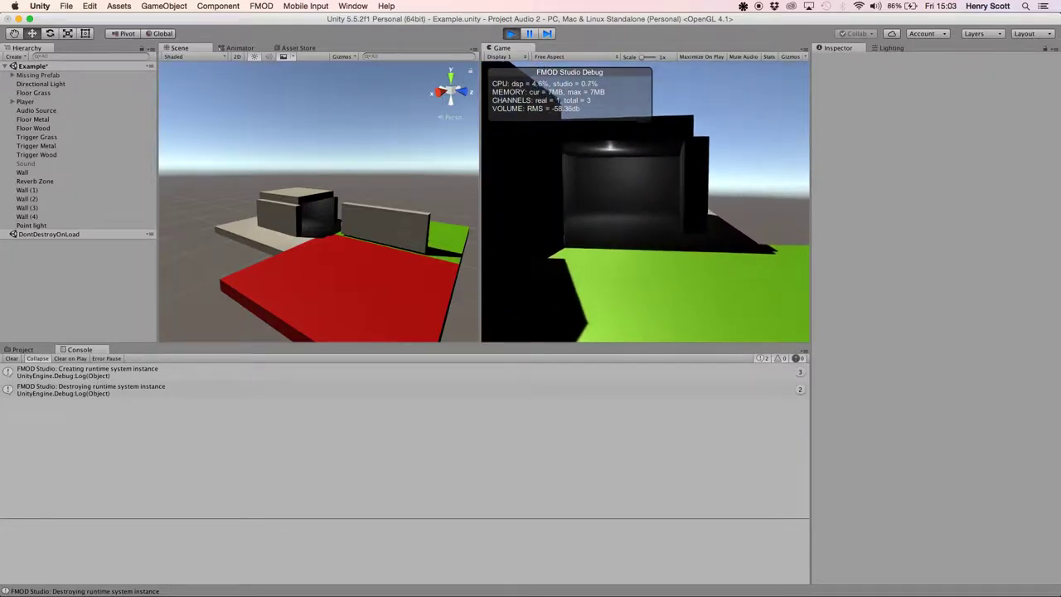
pyautogui.press('w')
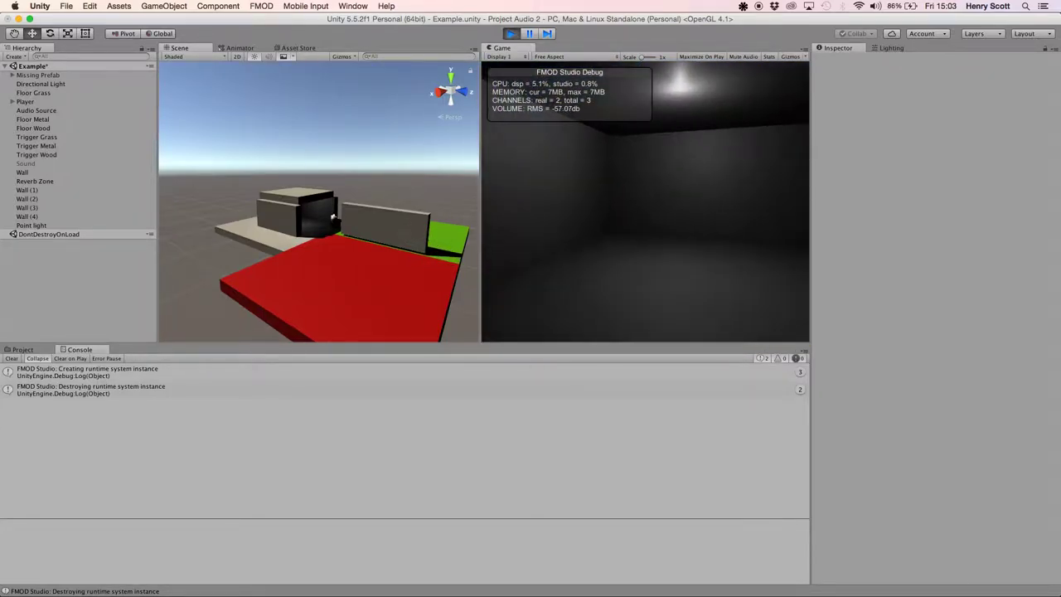
pyautogui.press('w')
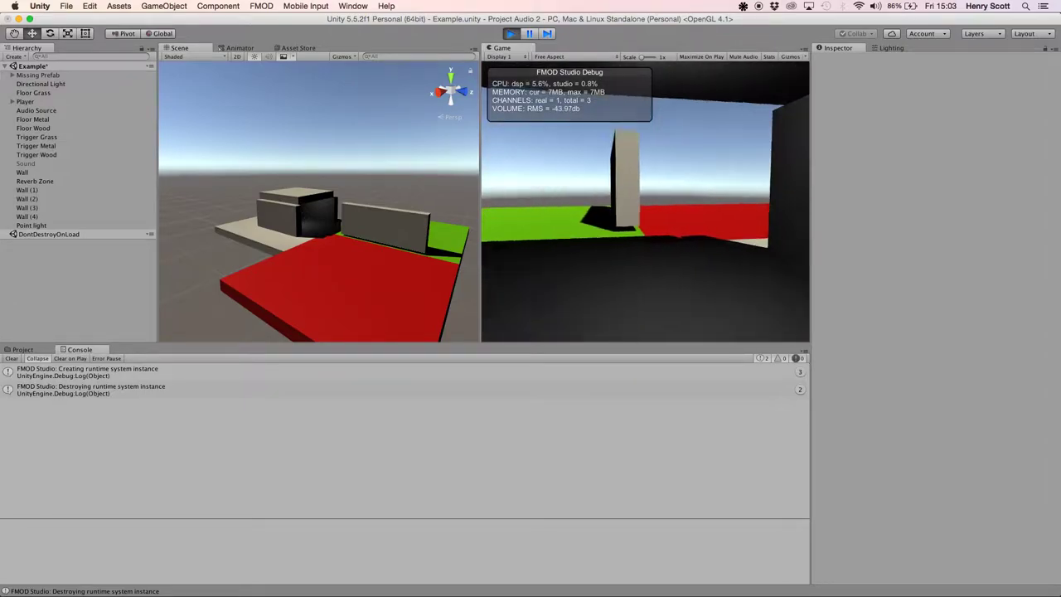
pyautogui.press('w')
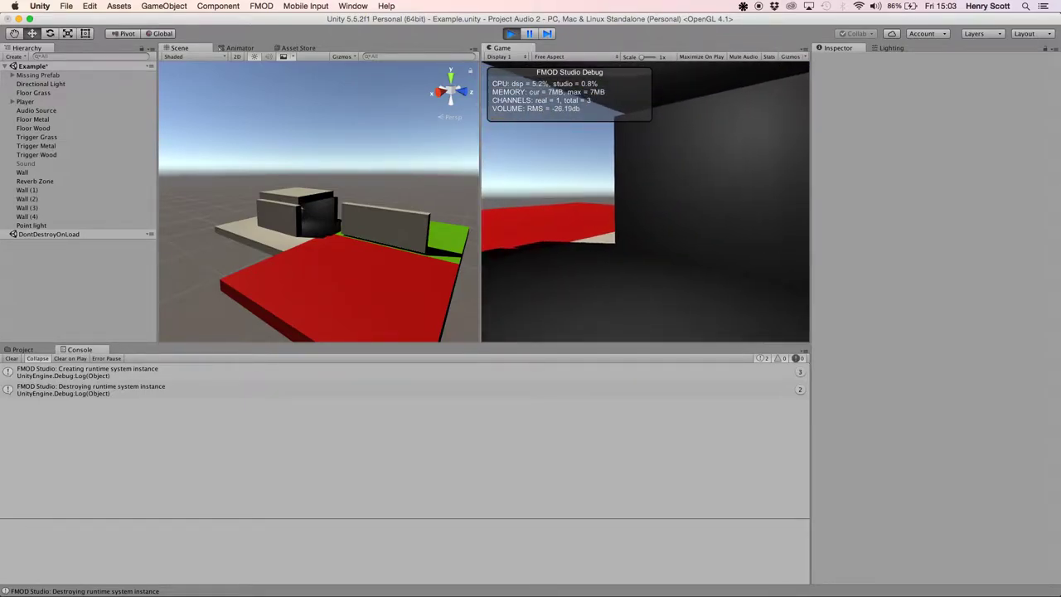
pyautogui.press('w')
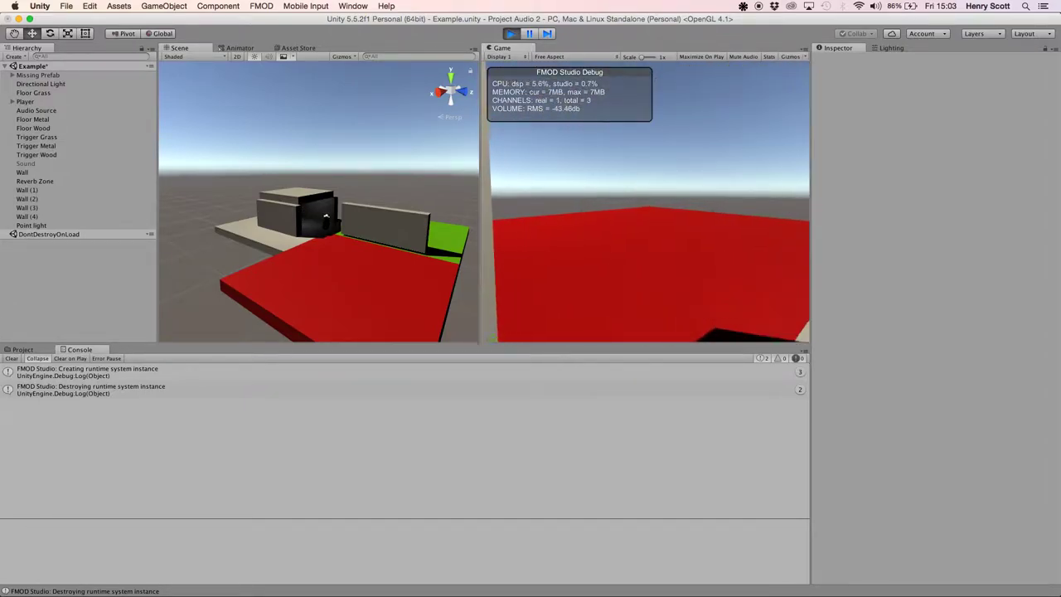
pyautogui.press('w')
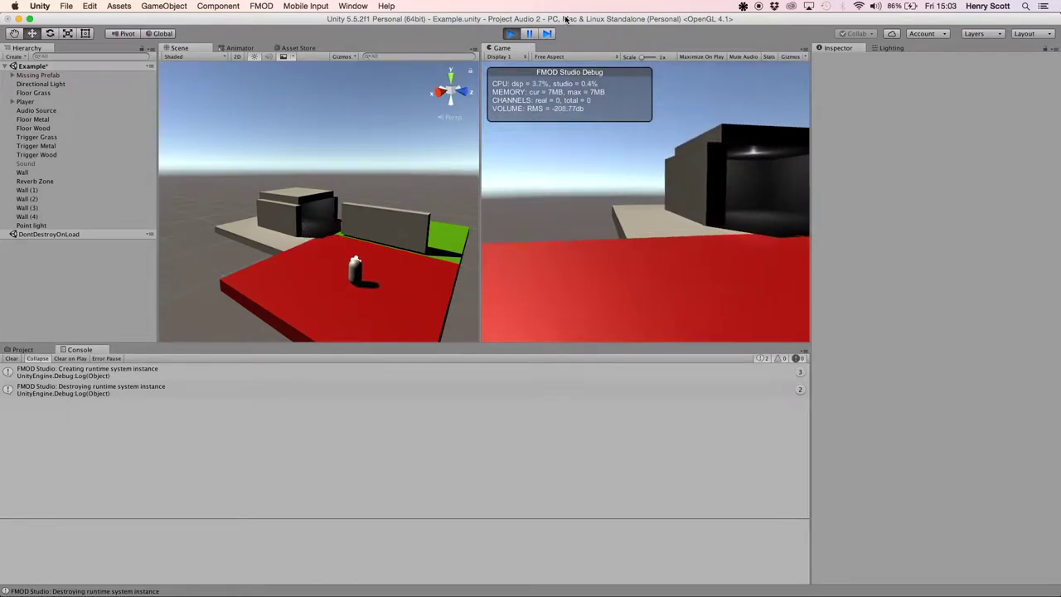
pyautogui.click(510, 33)
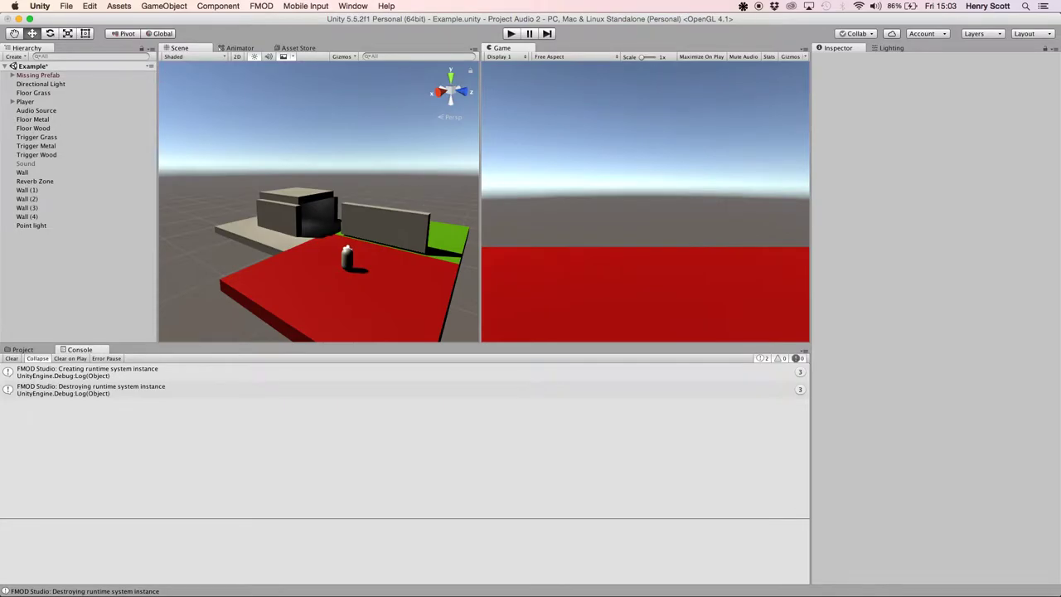
pyautogui.press('super+Tab')
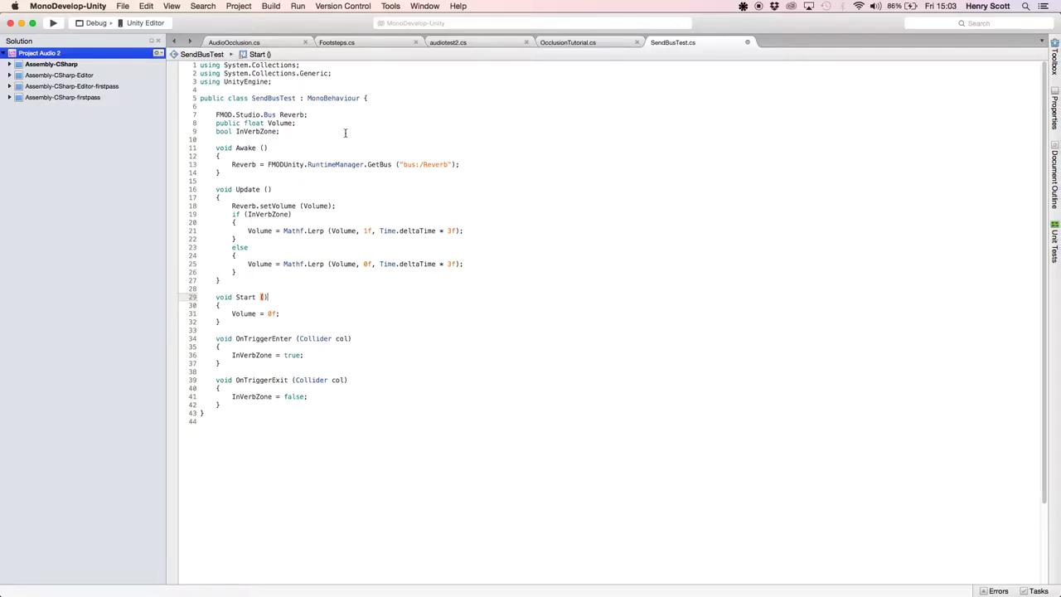
pyautogui.click(372, 132)
pyautogui.moveTo(213, 114); pyautogui.dragTo(308, 116)
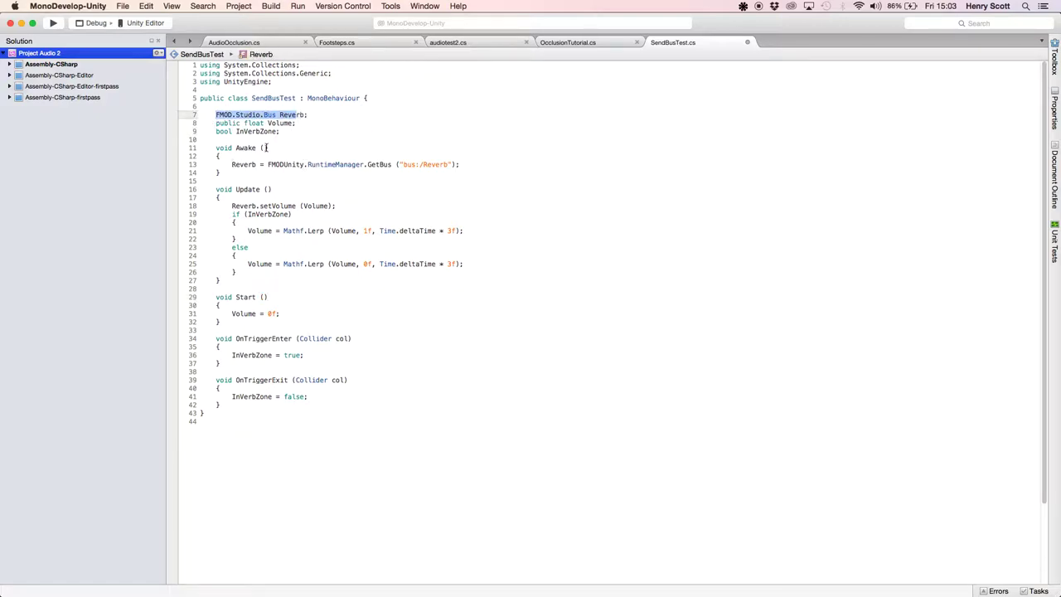
pyautogui.moveTo(203, 173); pyautogui.dragTo(505, 158)
pyautogui.moveTo(231, 164); pyautogui.dragTo(460, 164)
pyautogui.click(217, 214)
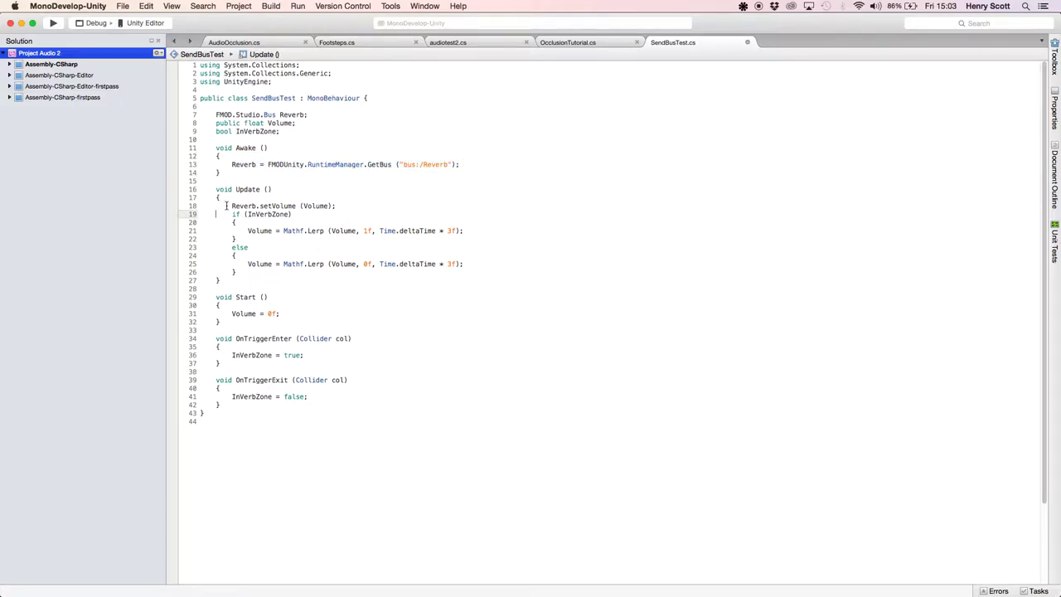
pyautogui.moveTo(229, 205); pyautogui.dragTo(343, 203)
pyautogui.click(343, 204)
pyautogui.moveTo(214, 115); pyautogui.dragTo(307, 116)
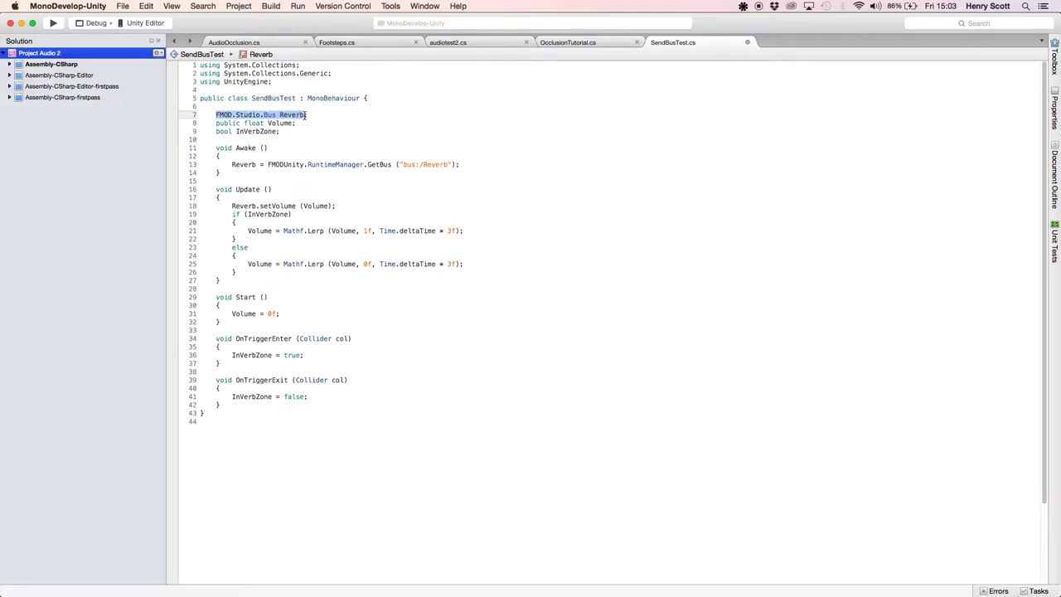
pyautogui.click(240, 113)
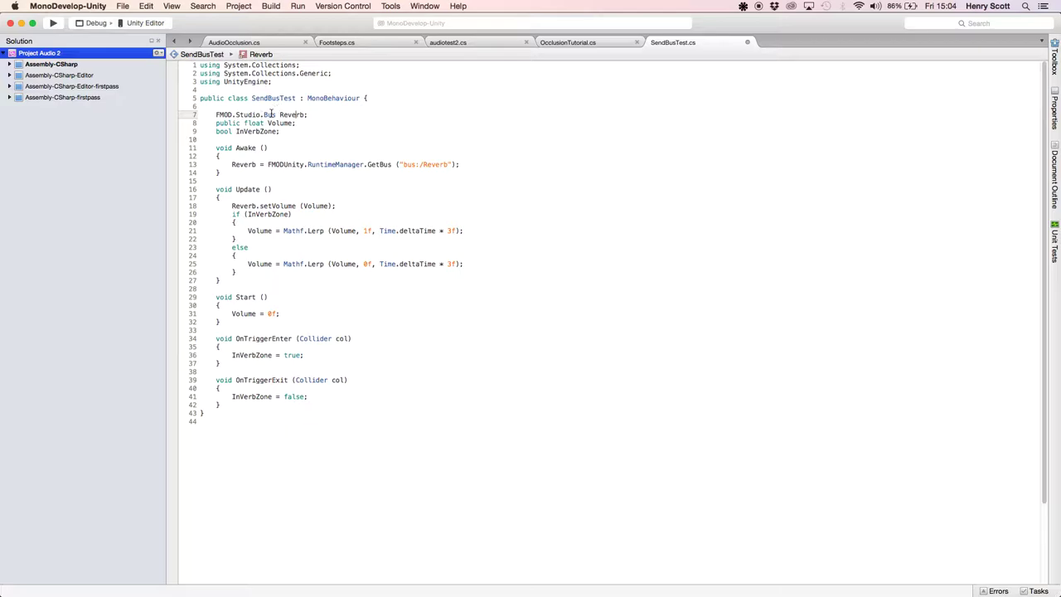
pyautogui.moveTo(270, 113)
pyautogui.moveTo(231, 163); pyautogui.dragTo(473, 163)
pyautogui.click(473, 163)
pyautogui.moveTo(268, 164); pyautogui.dragTo(460, 164)
pyautogui.click(474, 161)
# In the FMOD Mixer, drop the Reverb return fader to silence, reset it, and settle it near 0.20 dB
pyautogui.moveTo(244, 203)
pyautogui.press('super+Tab')
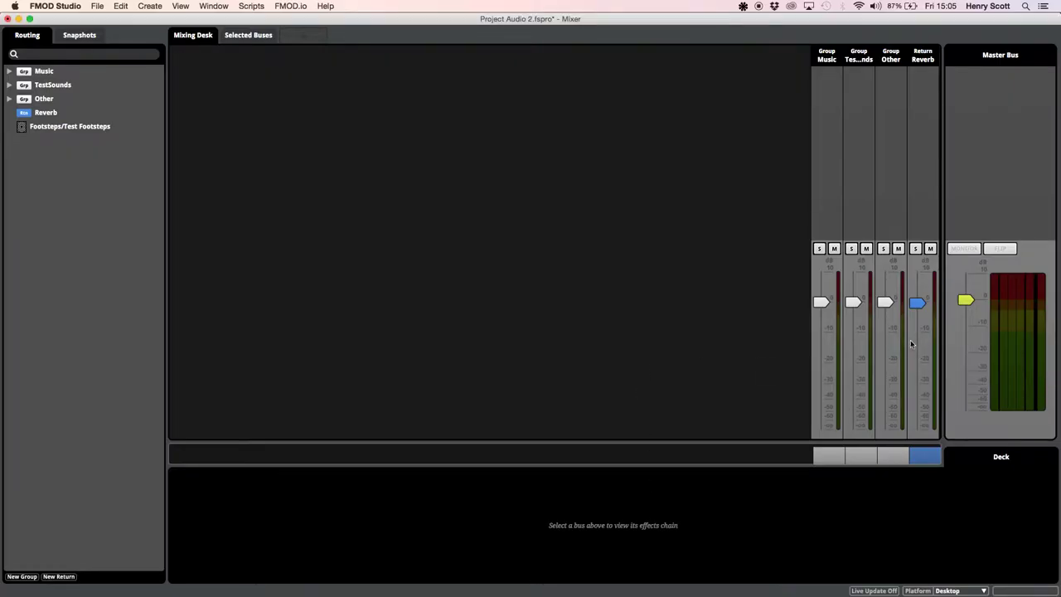
pyautogui.moveTo(916, 302); pyautogui.dragTo(919, 431)
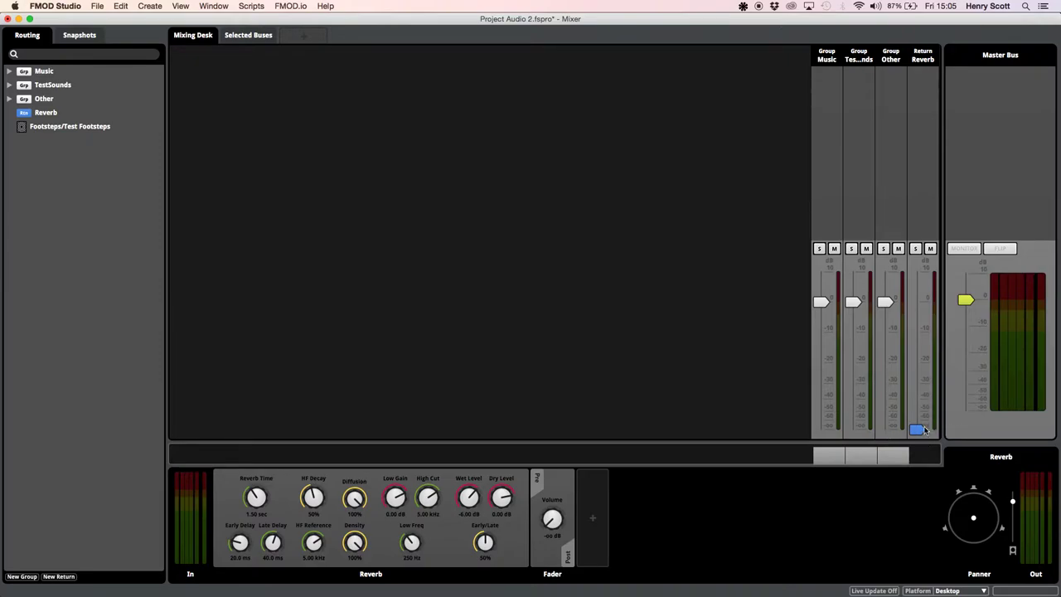
pyautogui.doubleClick(920, 429)
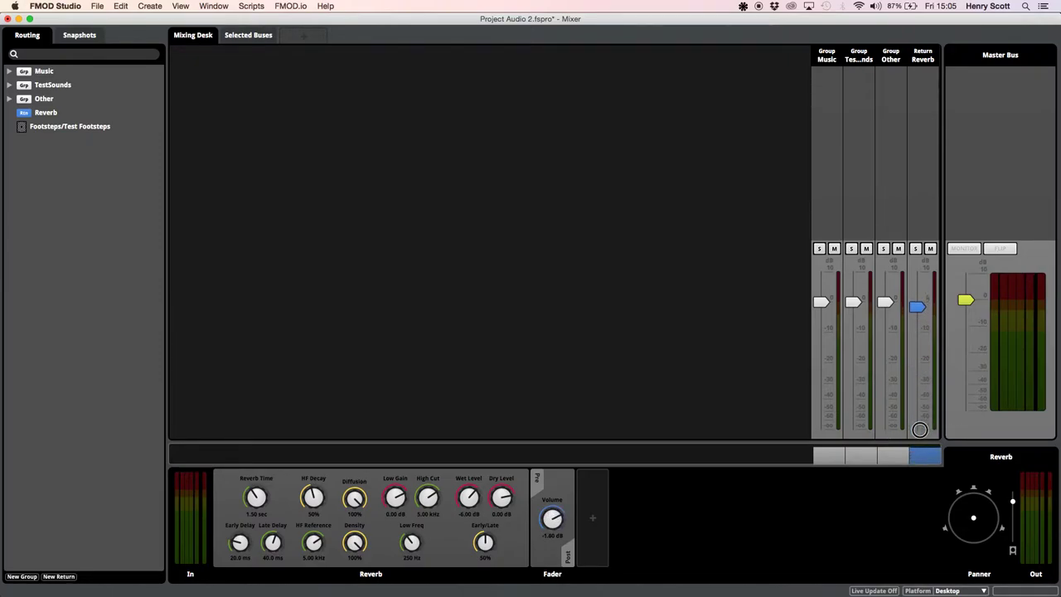
pyautogui.scroll(-3, 920, 429)
pyautogui.scroll(2, 919, 429)
pyautogui.scroll(5, 919, 430)
pyautogui.scroll(-4, 919, 429)
pyautogui.scroll(-1, 920, 429)
# Back in SendBusTest.cs, highlight the fade-in Mathf.Lerp call on line 21 of Update
pyautogui.press('super+Tab')
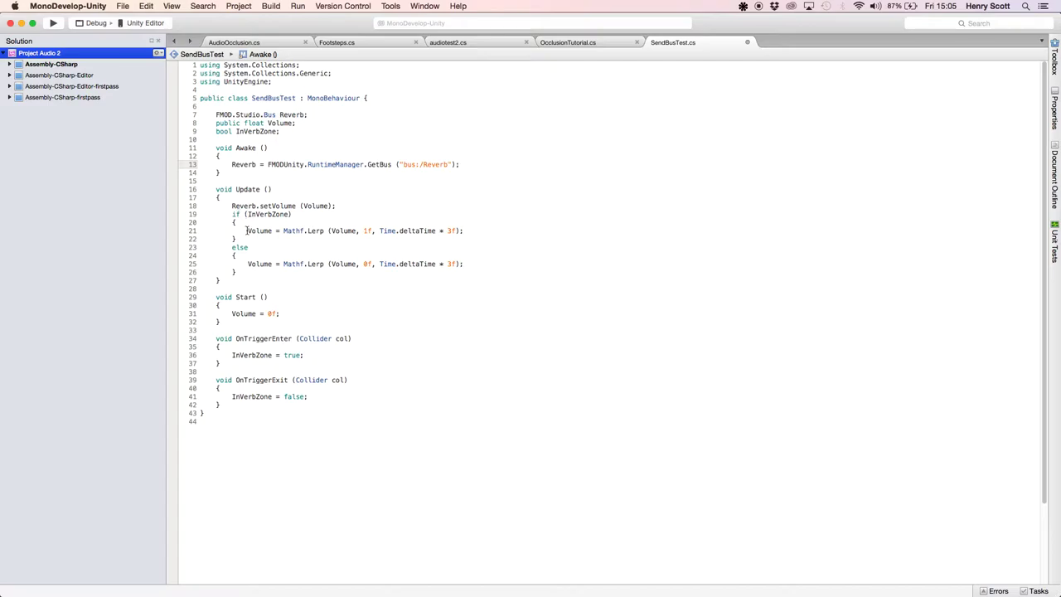
pyautogui.moveTo(247, 231); pyautogui.dragTo(457, 231)
pyautogui.click(460, 230)
pyautogui.moveTo(283, 230); pyautogui.dragTo(467, 231)
pyautogui.click(463, 231)
# Highlight the Reverb bus and Volume declarations on lines 7-8
pyautogui.scroll(-1, 302, 392)
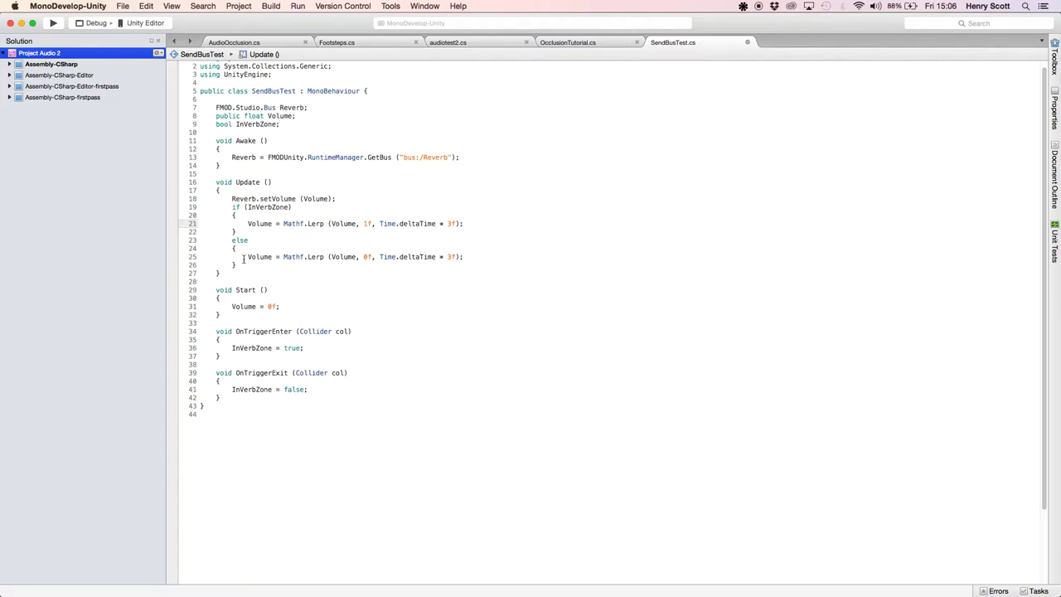
pyautogui.scroll(1, 287, 266)
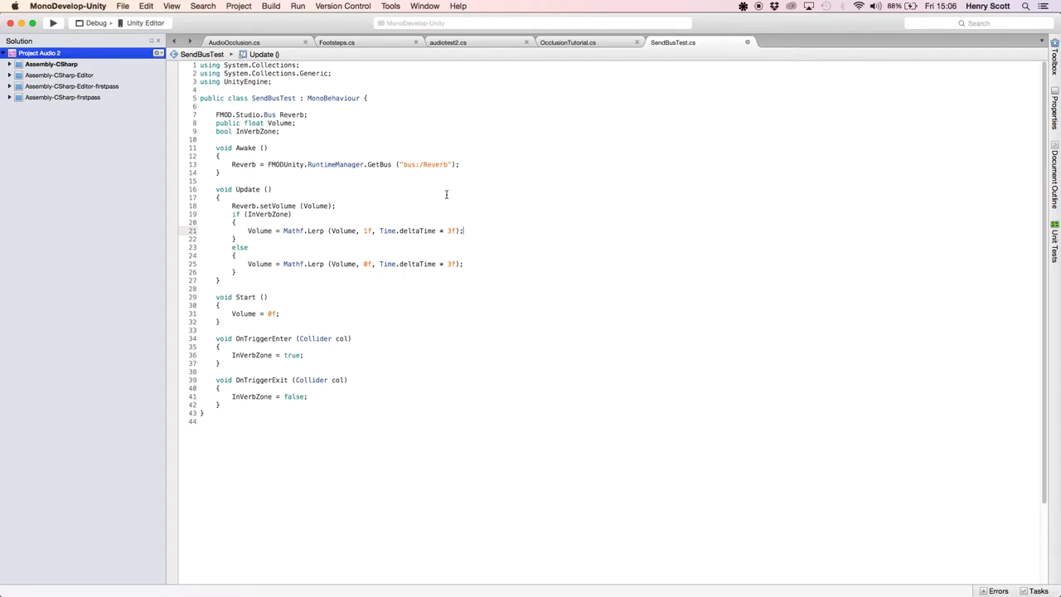
pyautogui.moveTo(214, 115); pyautogui.dragTo(315, 123)
pyautogui.click(281, 164)
# Add a new line after setVolume and try a Reverb.setMute call via autocomplete
pyautogui.click(262, 205)
pyautogui.press('BackSpace')
pyautogui.write('s')
pyautogui.click(348, 207)
pyautogui.press('Return')
pyautogui.write('Reverb')
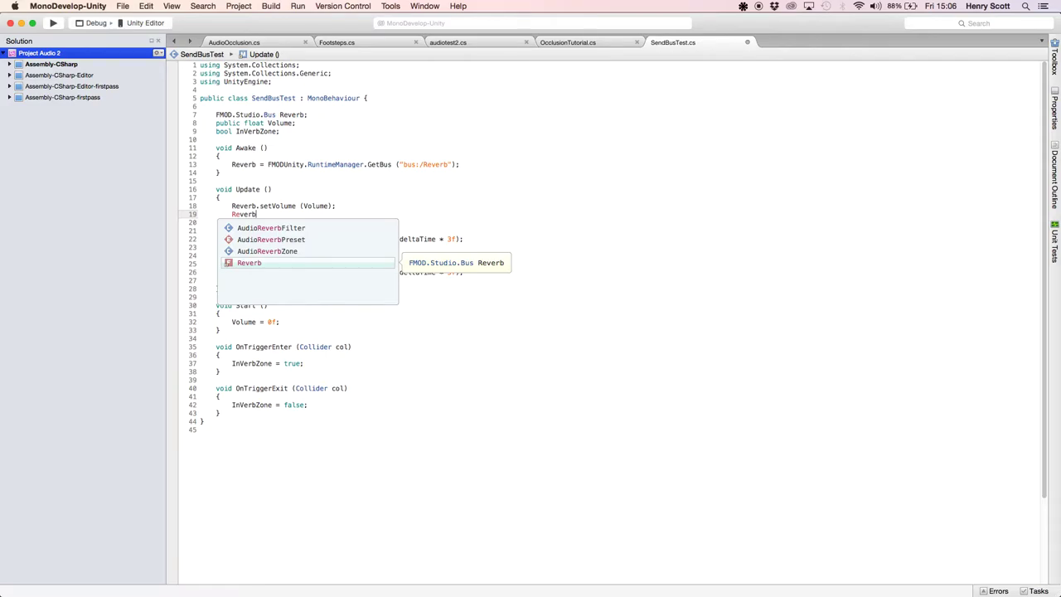
pyautogui.write('.s')
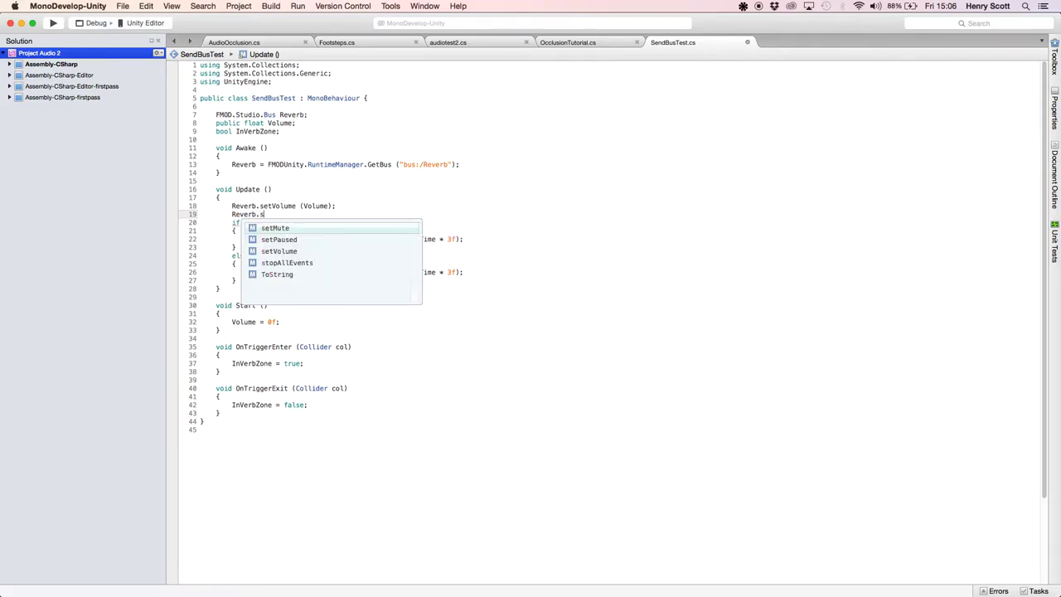
pyautogui.write('etmute')
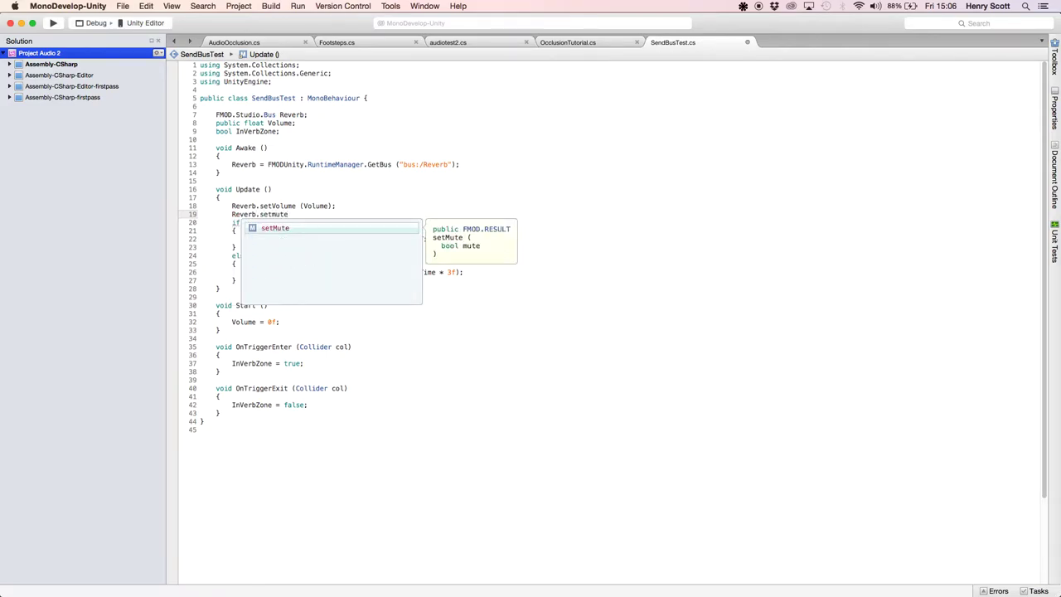
pyautogui.press('BackSpace')
pyautogui.press('BackSpace')
pyautogui.press('BackSpace')
pyautogui.press('BackSpace')
pyautogui.press('BackSpace')
pyautogui.press('BackSpace')
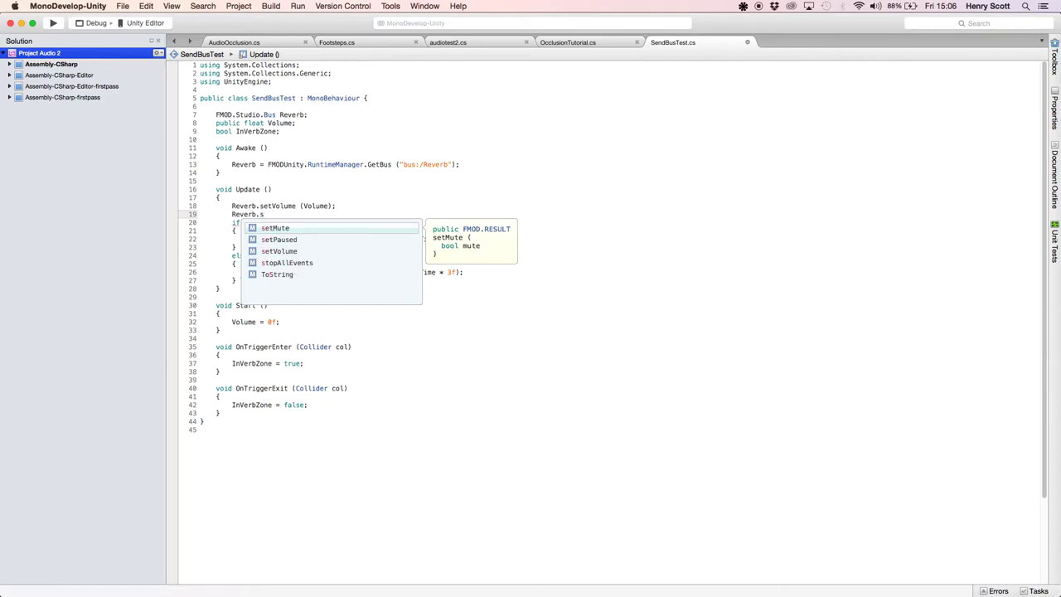
pyautogui.press('BackSpace')
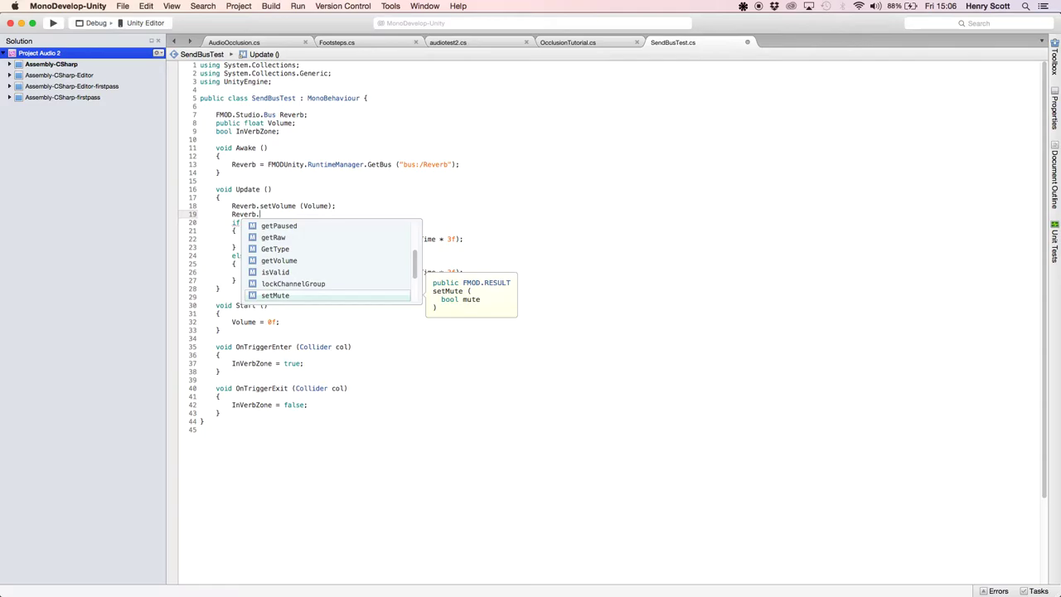
# Try Reverb.setPaused instead, then delete the unfinished Reverb line entirely
pyautogui.write('setpause')
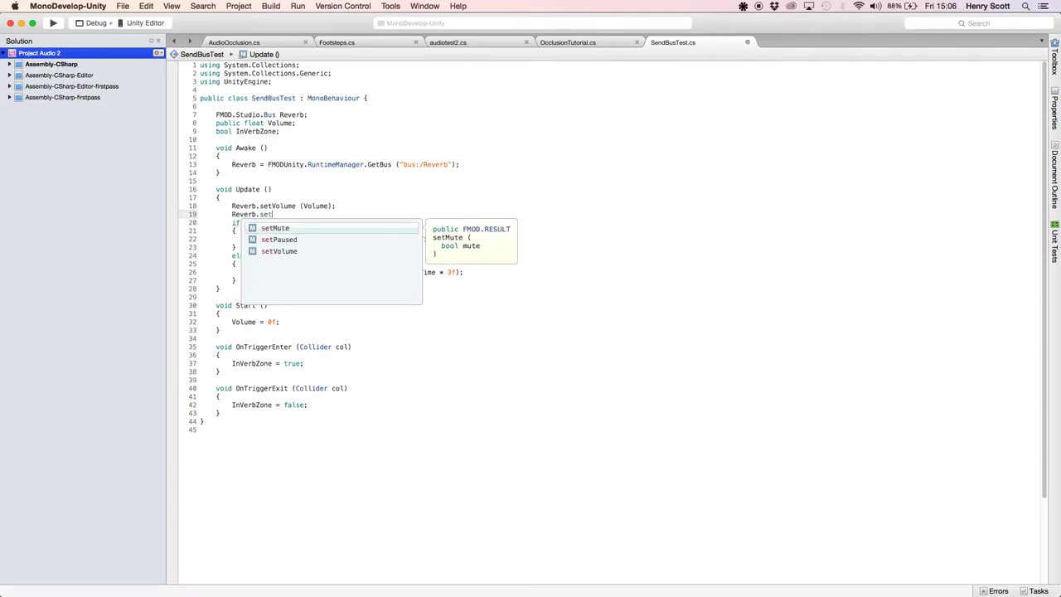
pyautogui.press('BackSpace')
pyautogui.press('BackSpace')
pyautogui.press('BackSpace')
pyautogui.press('BackSpace')
pyautogui.press('BackSpace')
pyautogui.press('BackSpace')
pyautogui.press('BackSpace')
pyautogui.press('BackSpace')
pyautogui.press('BackSpace')
pyautogui.press('BackSpace')
pyautogui.press('BackSpace')
pyautogui.press('BackSpace')
pyautogui.press('BackSpace')
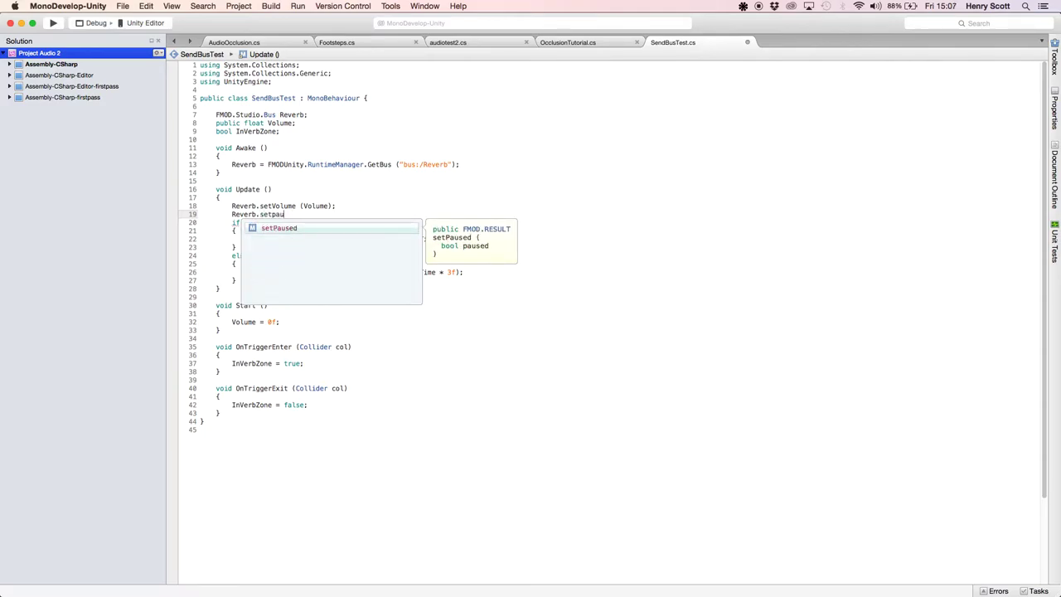
pyautogui.press('BackSpace')
pyautogui.press('BackSpace')
pyautogui.press('BackSpace')
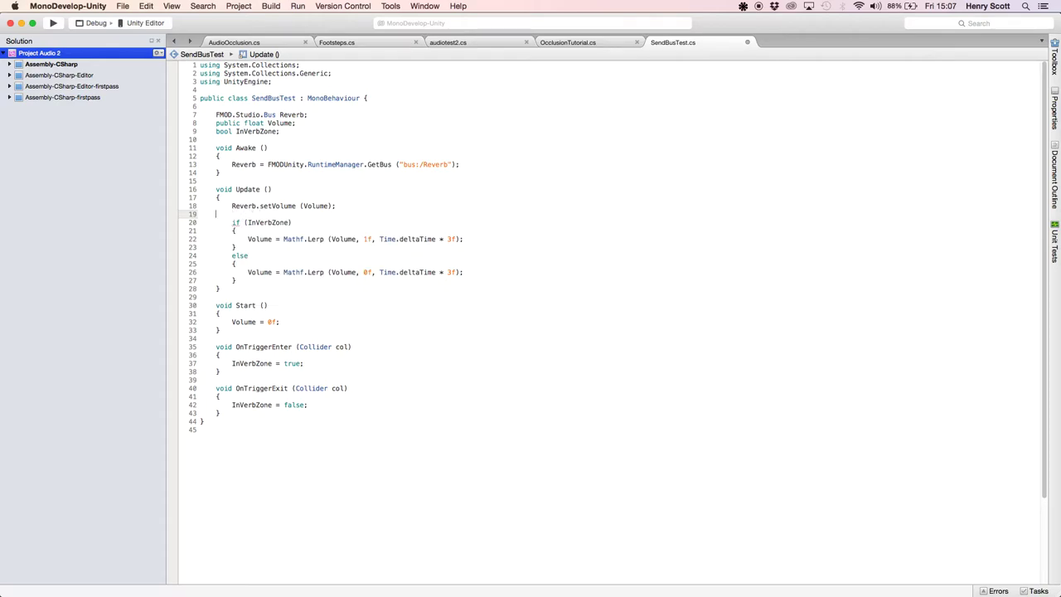
pyautogui.press('BackSpace')
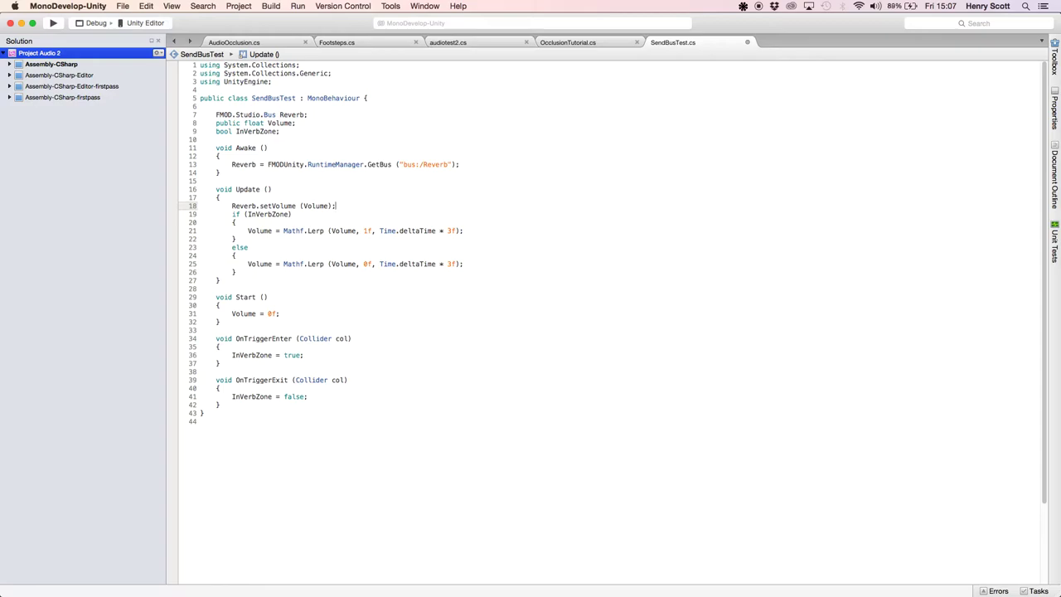
# In Unity, select Reverb Zone to show its Box Collider trigger and Send Bus Test script
pyautogui.press('super+Tab')
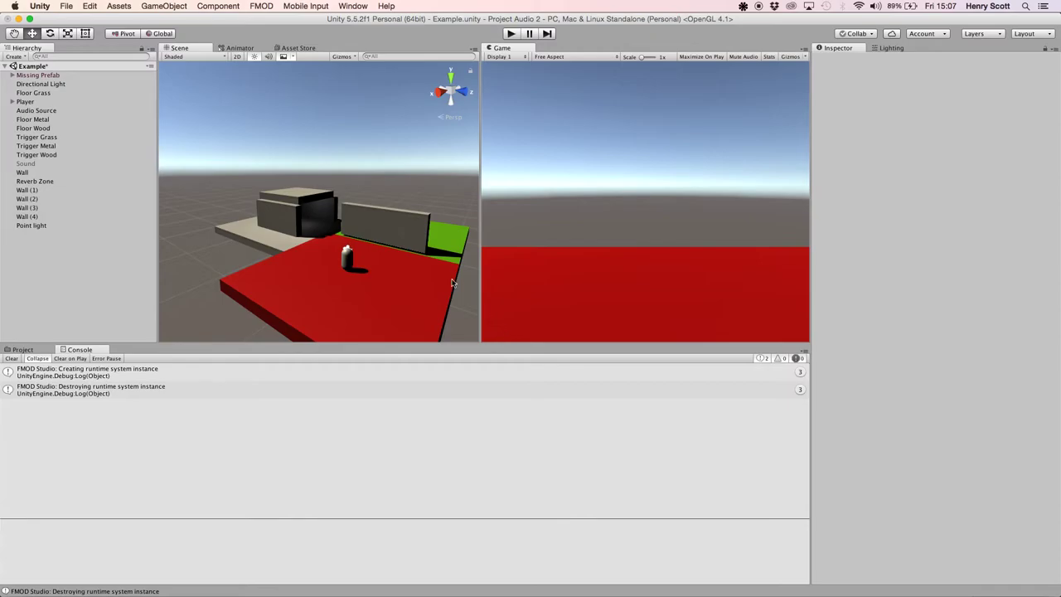
pyautogui.click(41, 181)
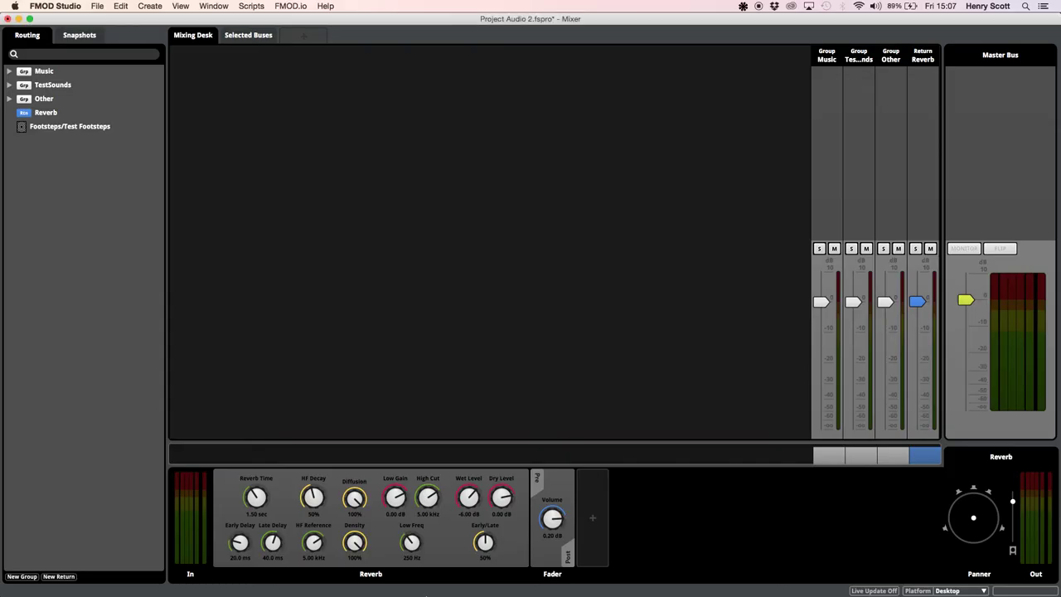
pyautogui.click(57, 100)
pyautogui.click(53, 83)
pyautogui.click(53, 72)
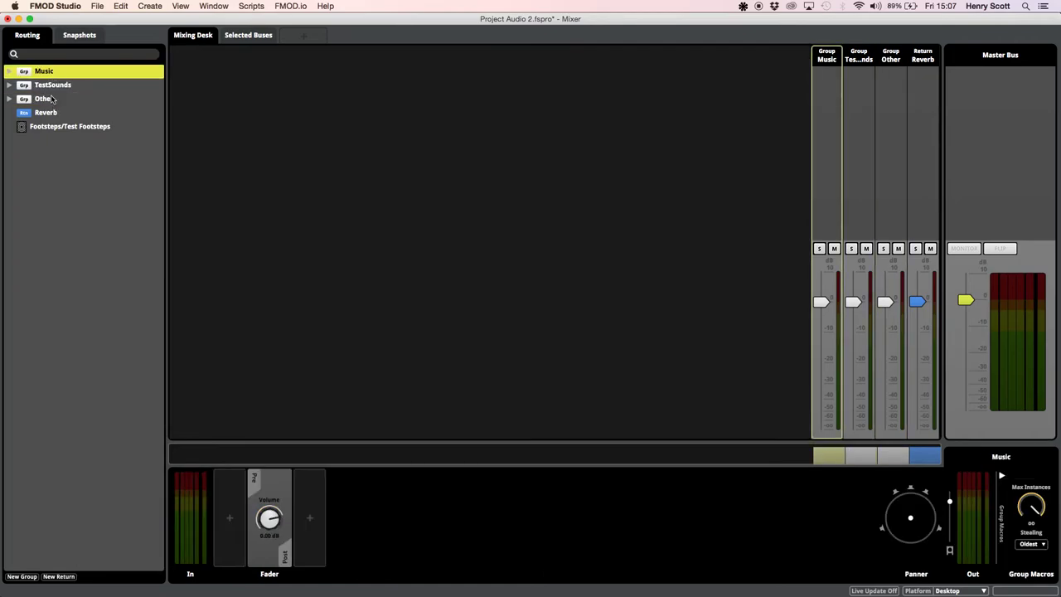
pyautogui.click(53, 99)
pyautogui.click(55, 125)
pyautogui.click(54, 113)
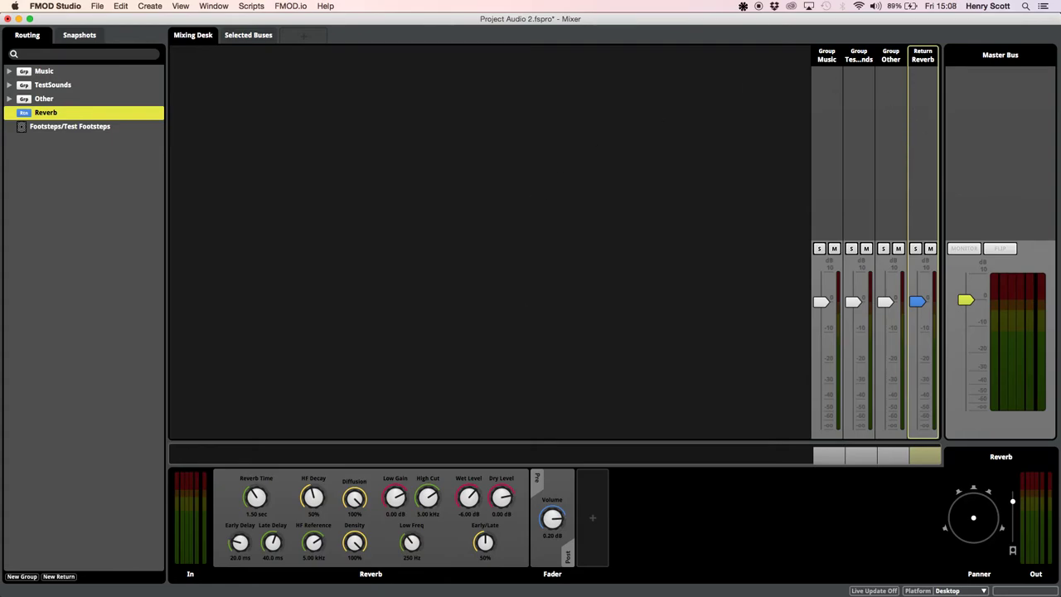
pyautogui.press('super+Tab')
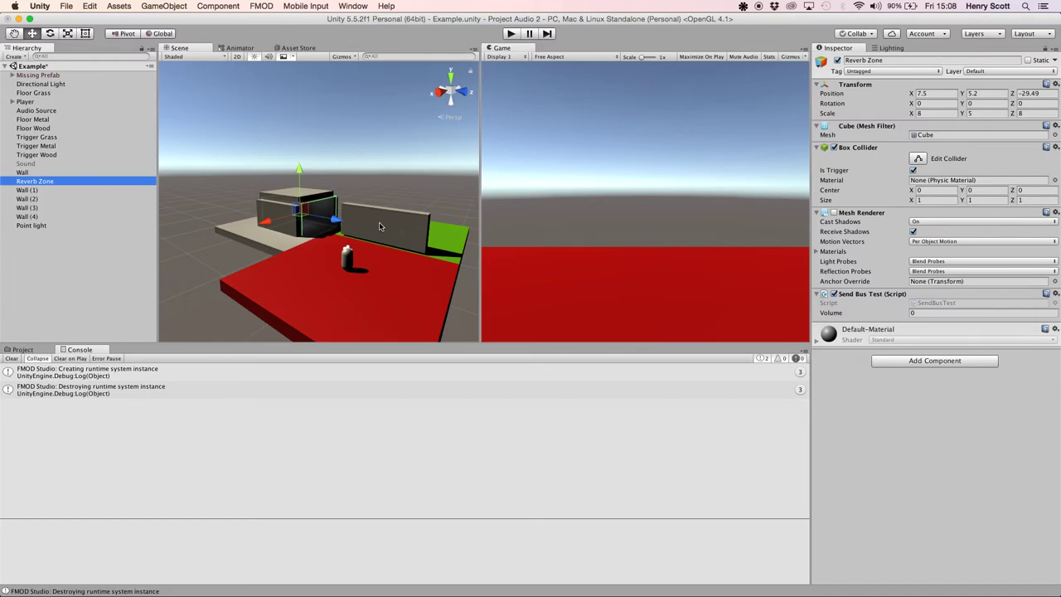
pyautogui.click(352, 164)
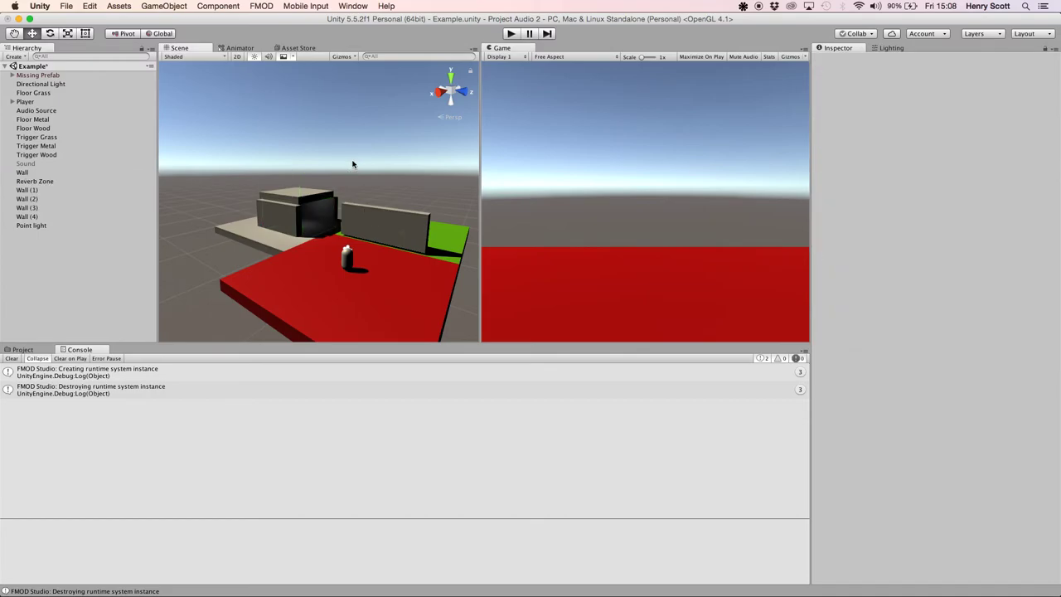
pyautogui.click(40, 181)
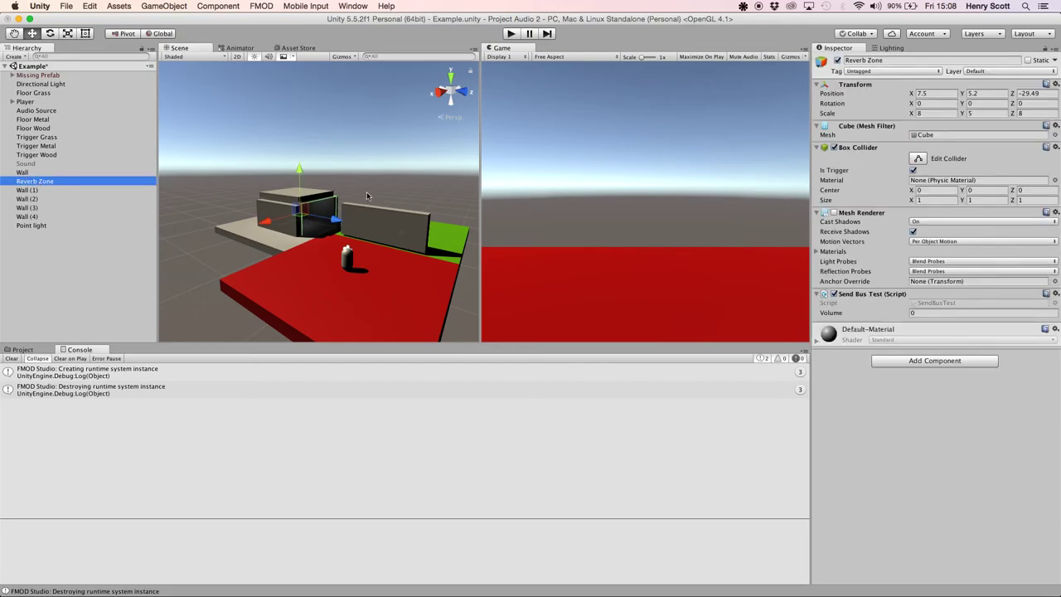